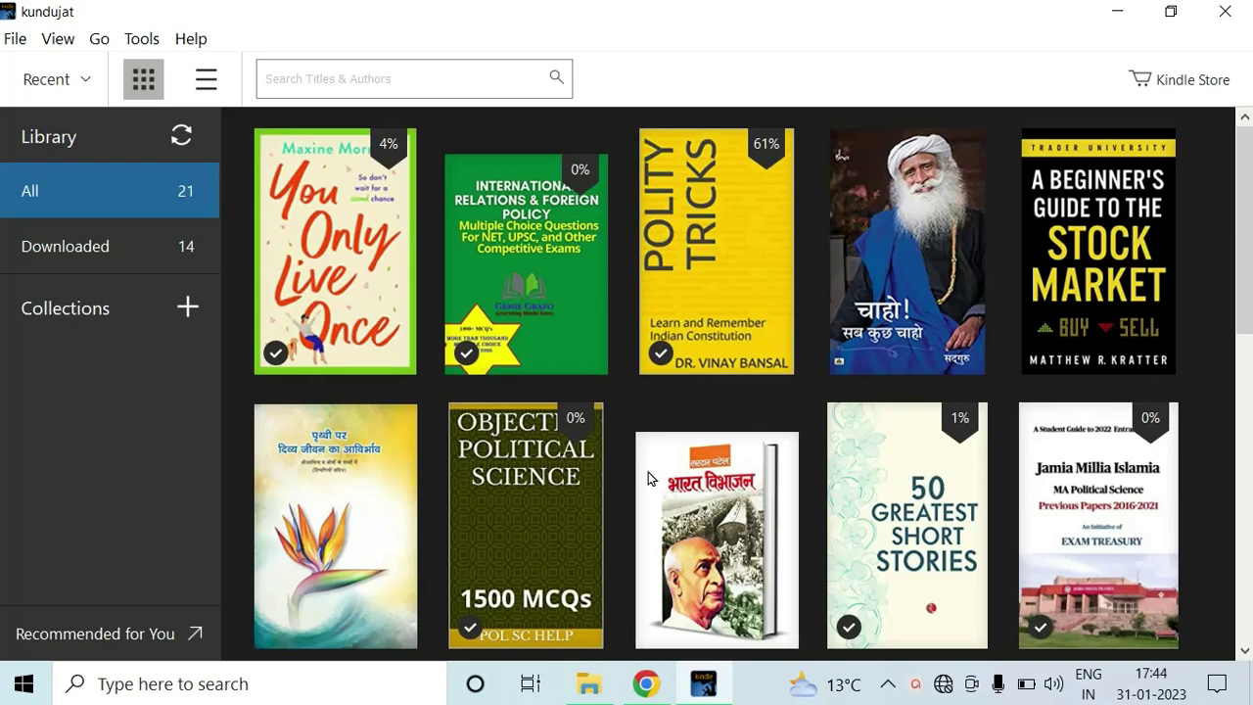
Check the Kindle for PC version information, then minimize and restore the Kindle window
{"action": "left_click", "coordinate": [207, 43]}
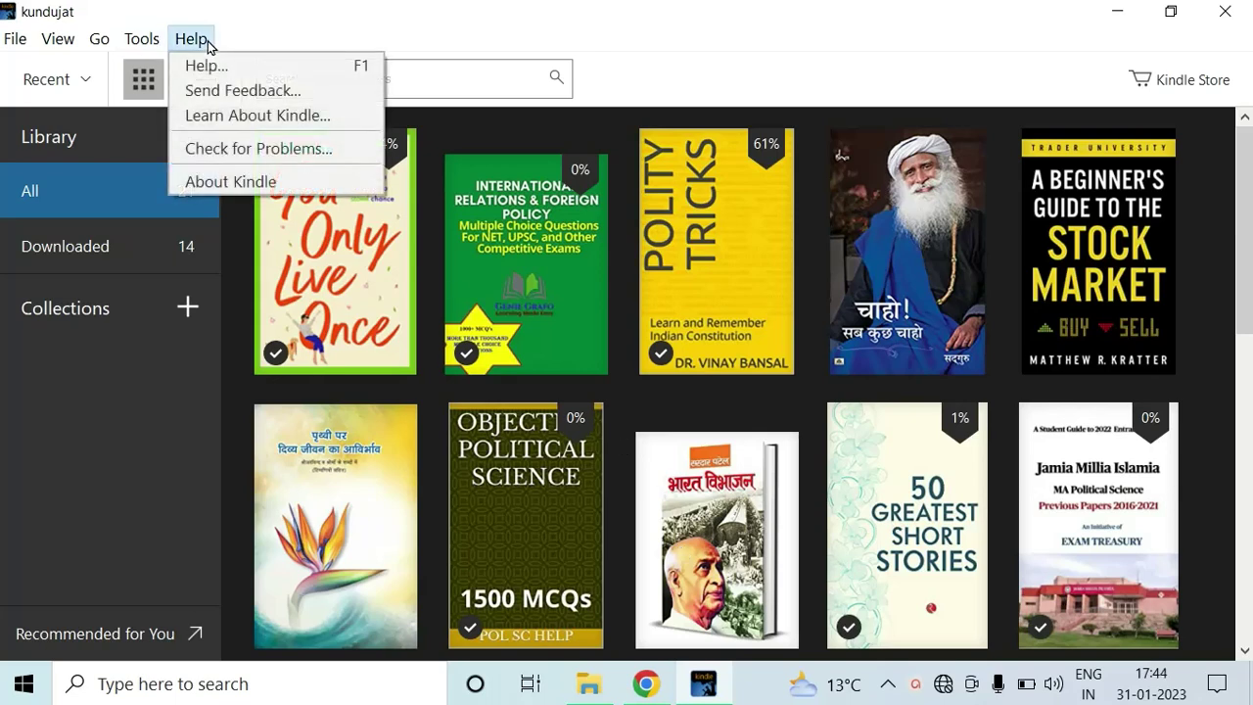
{"action": "left_click", "coordinate": [230, 185]}
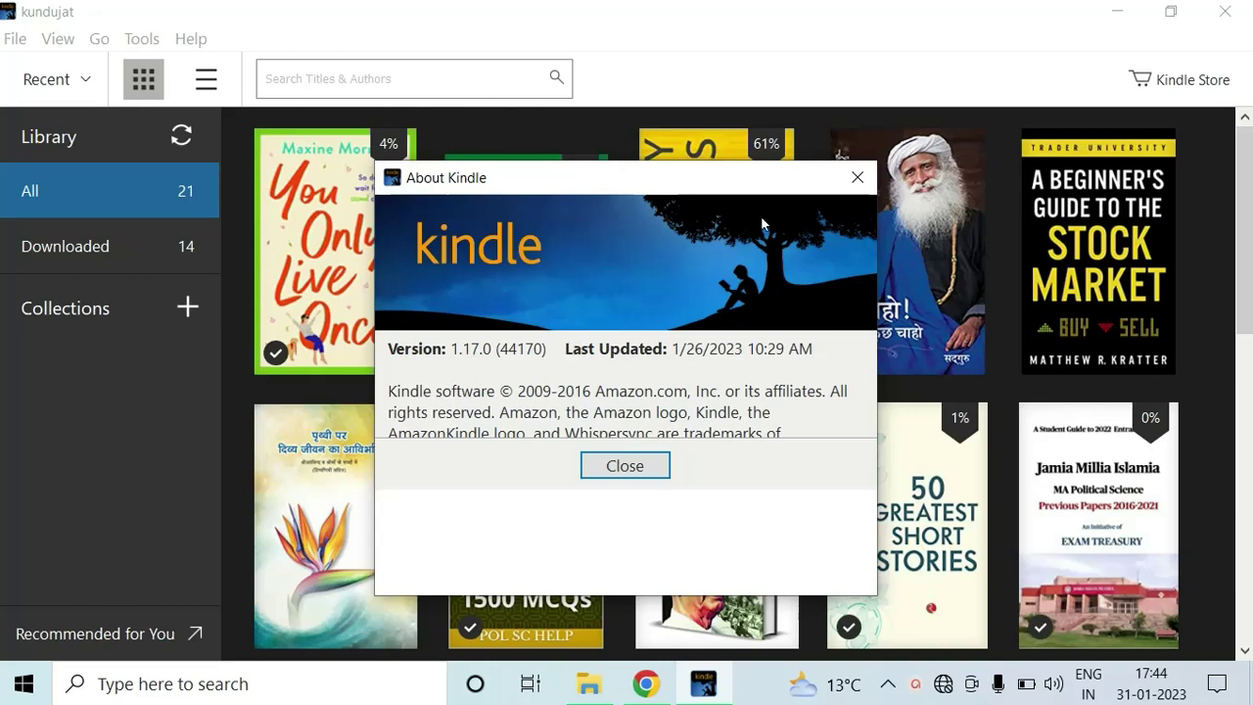
{"action": "left_click", "coordinate": [857, 178]}
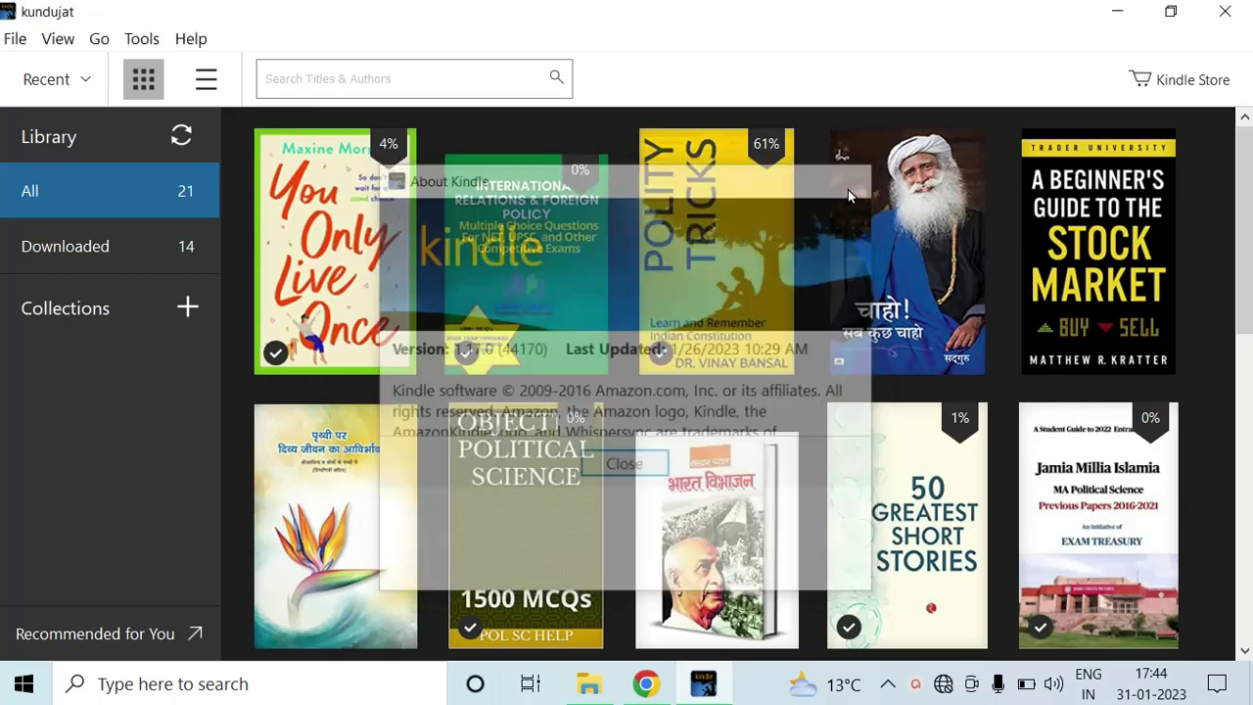
{"action": "left_click", "coordinate": [1113, 25]}
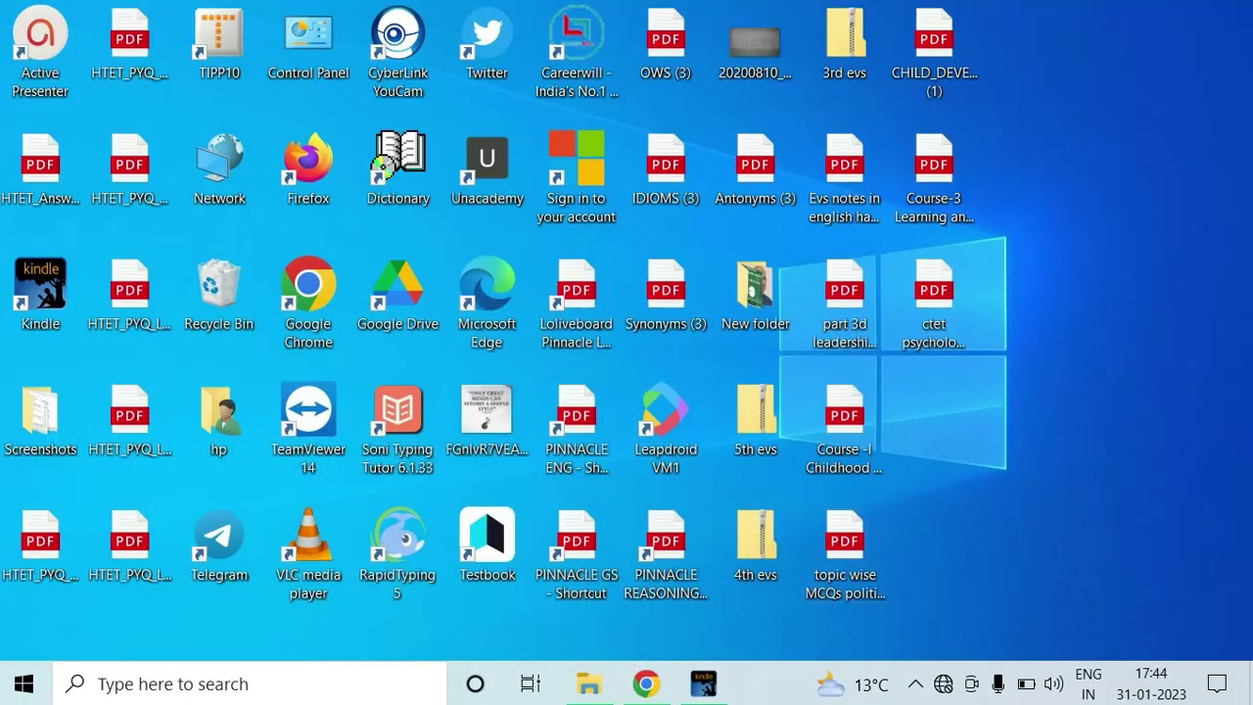
{"action": "left_click", "coordinate": [703, 683]}
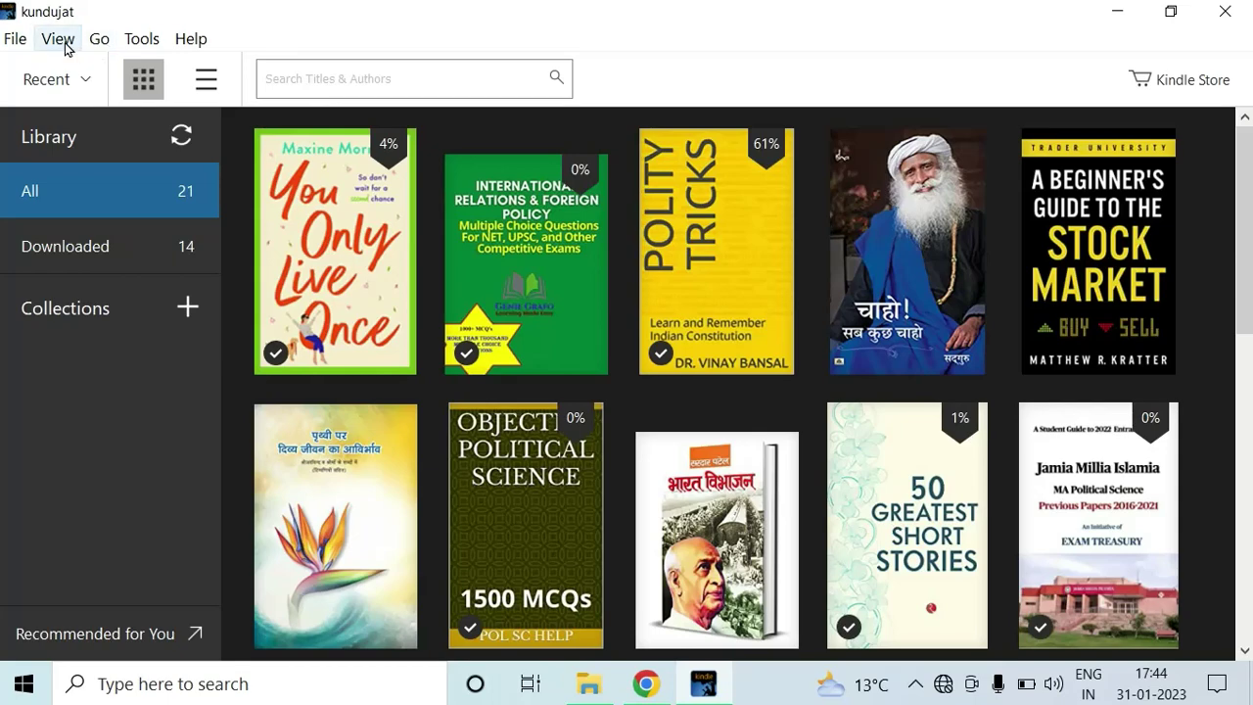
Turn on 'Automatically install updates' in Kindle's Options and save
{"action": "left_click", "coordinate": [132, 44]}
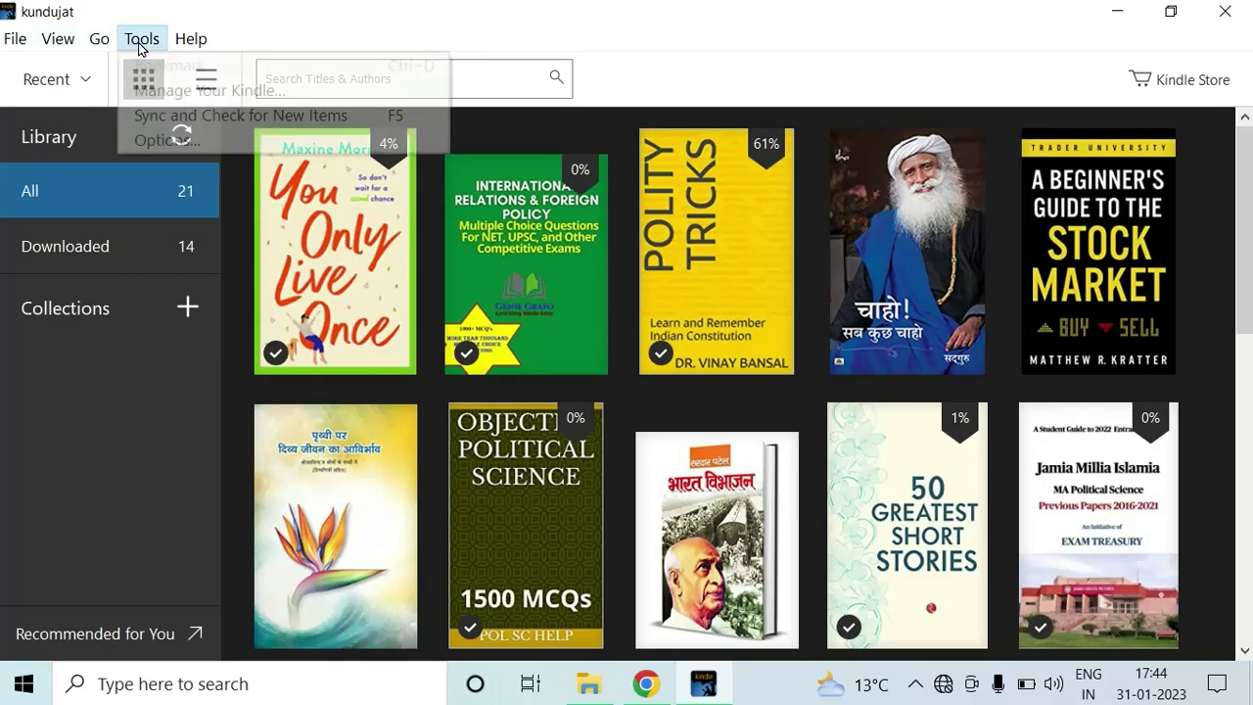
{"action": "left_click", "coordinate": [163, 142]}
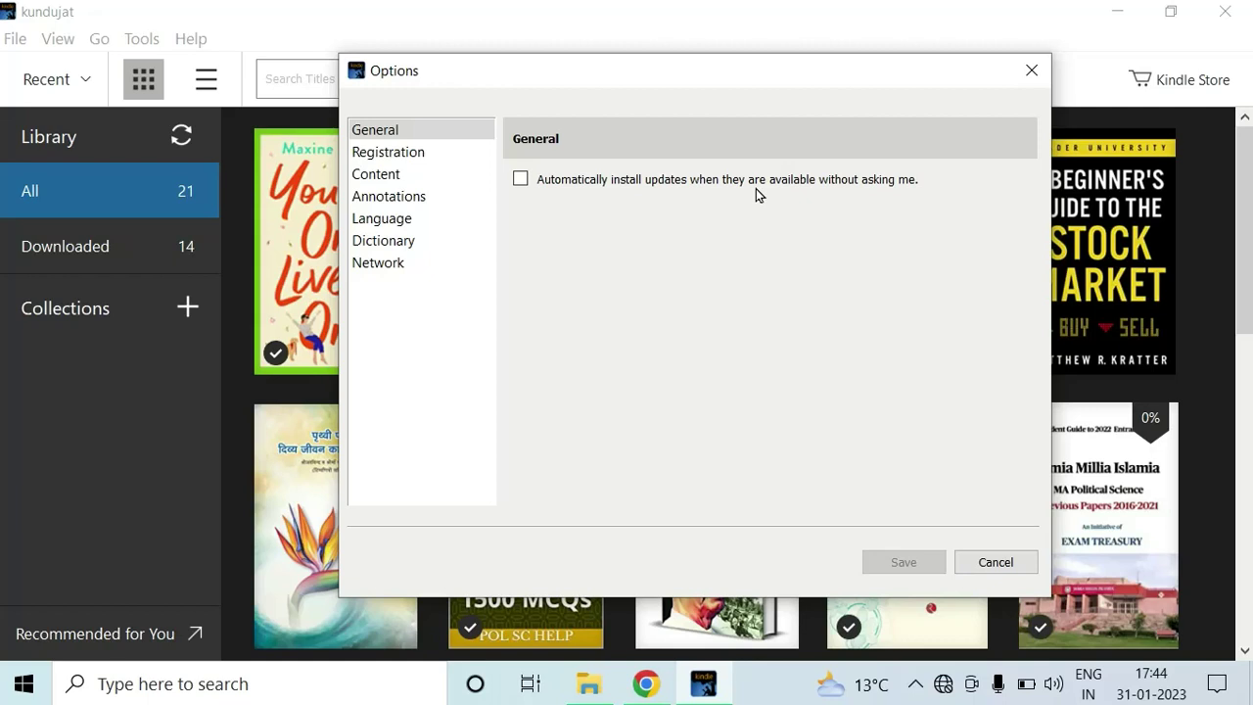
{"action": "left_click", "coordinate": [521, 180]}
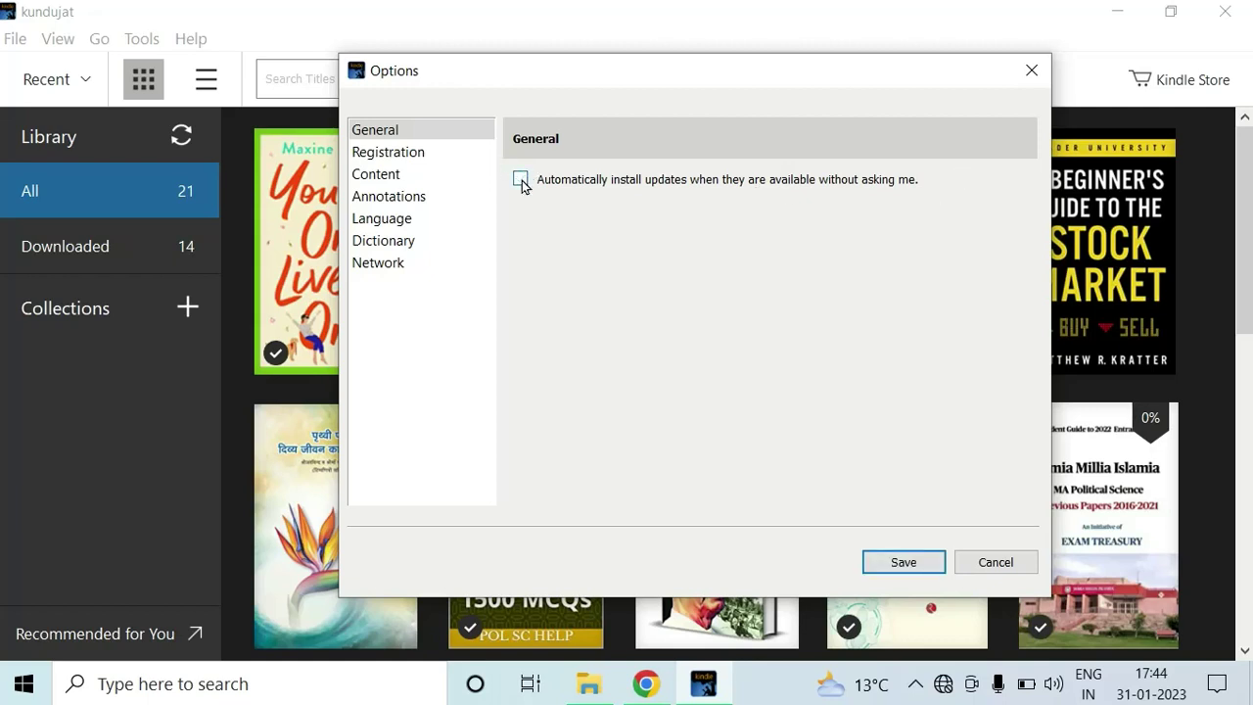
{"action": "left_click", "coordinate": [903, 561]}
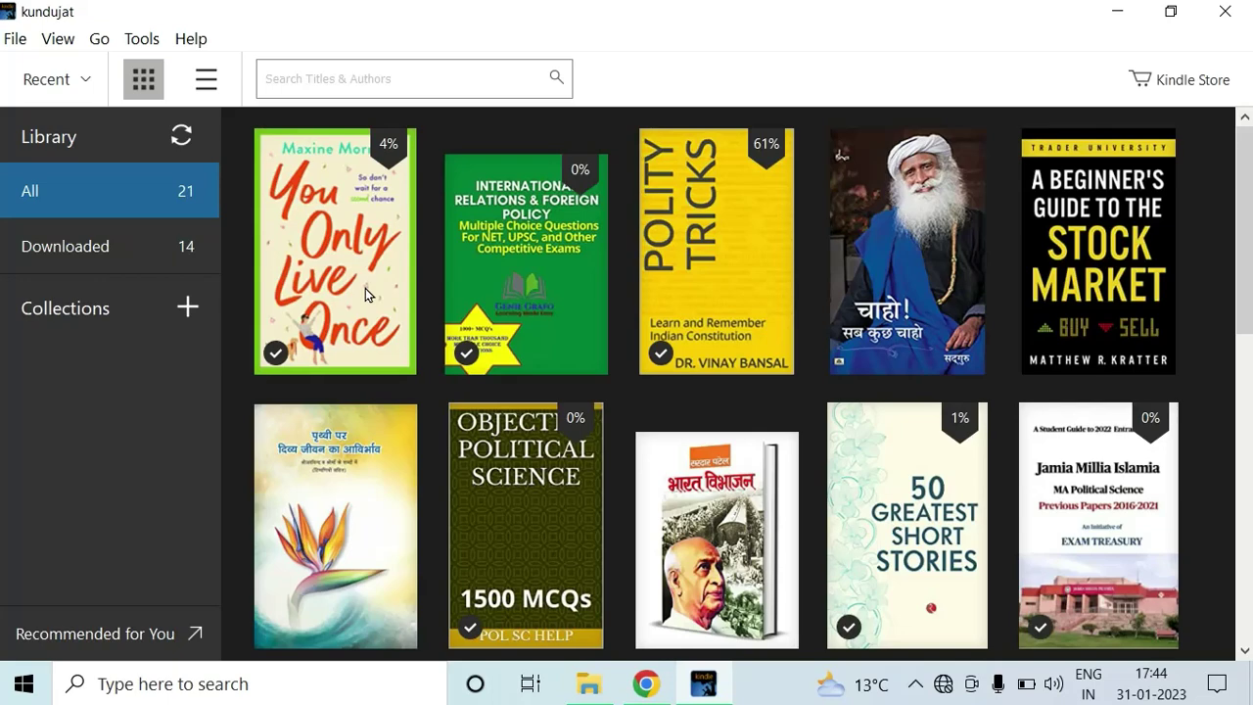
Filter the Kindle library to the 14 downloaded books
{"action": "left_click", "coordinate": [112, 251]}
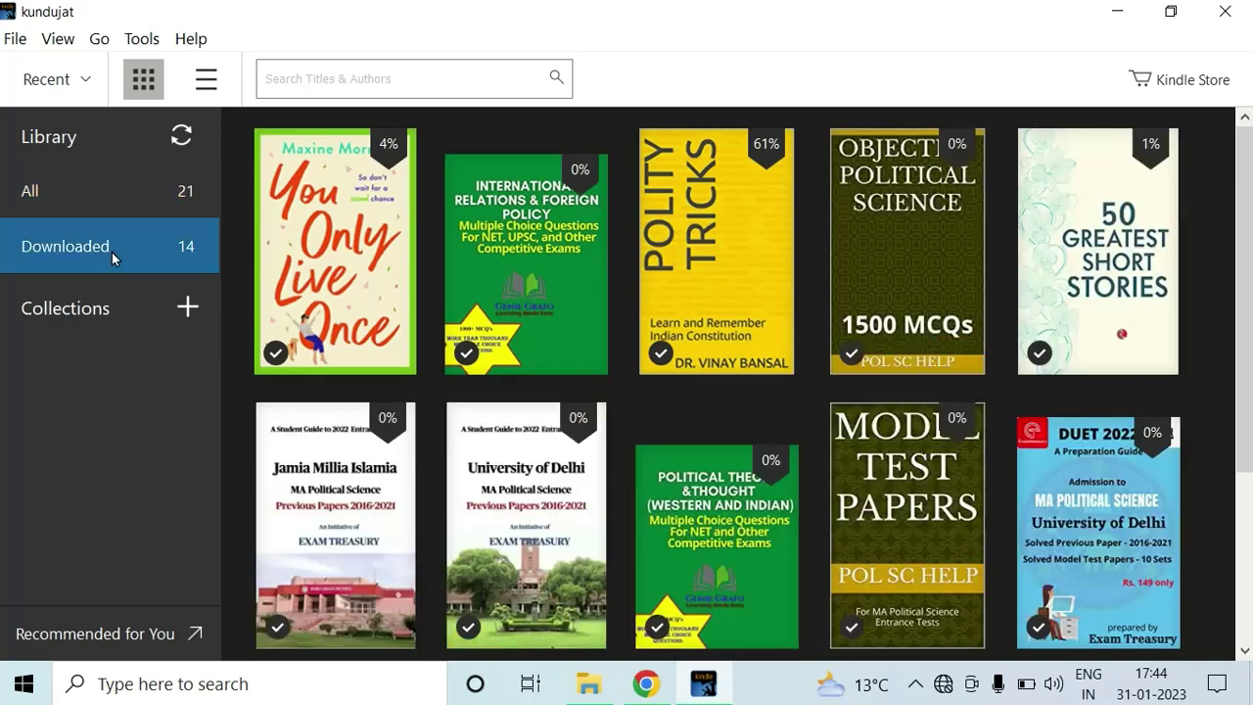
{"action": "scroll", "coordinate": [473, 267], "scroll_direction": "down", "scroll_amount": 3}
{"action": "scroll", "coordinate": [472, 267], "scroll_direction": "up", "scroll_amount": 3}
Browse the ebook files in Documents' My Kindle Content folder, then minimize File Explorer
{"action": "left_click", "coordinate": [601, 671]}
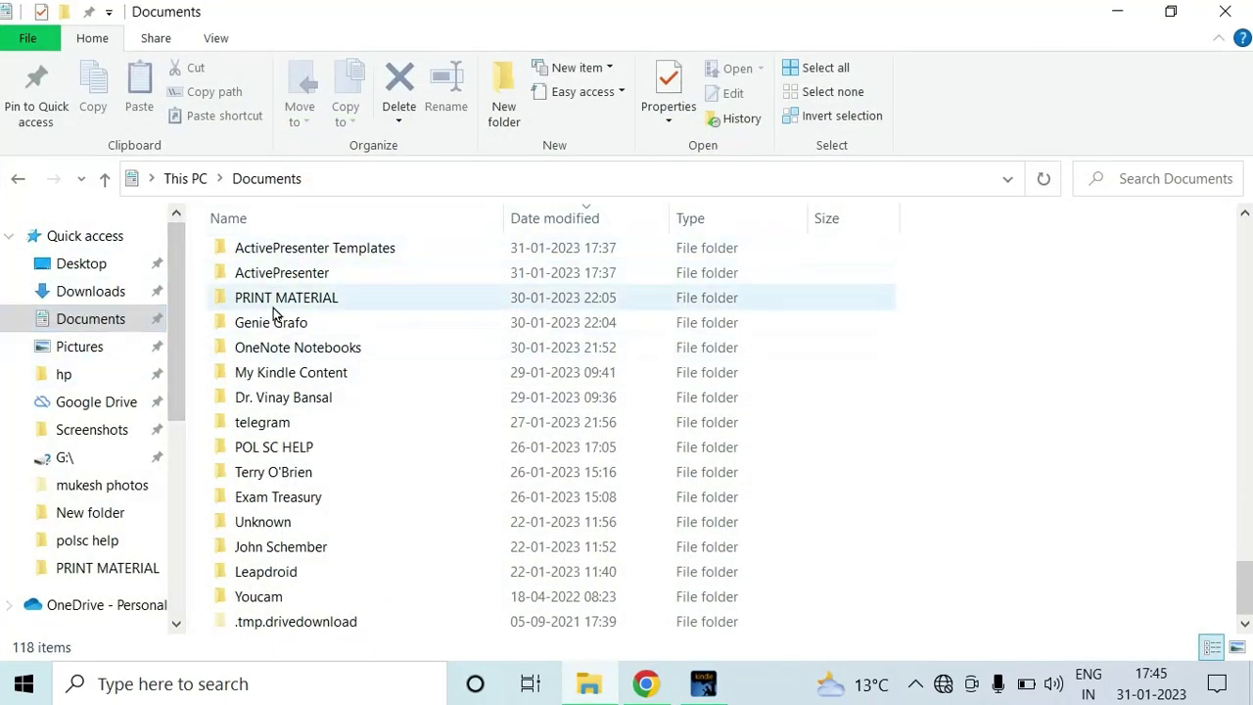
{"action": "double_click", "coordinate": [280, 370]}
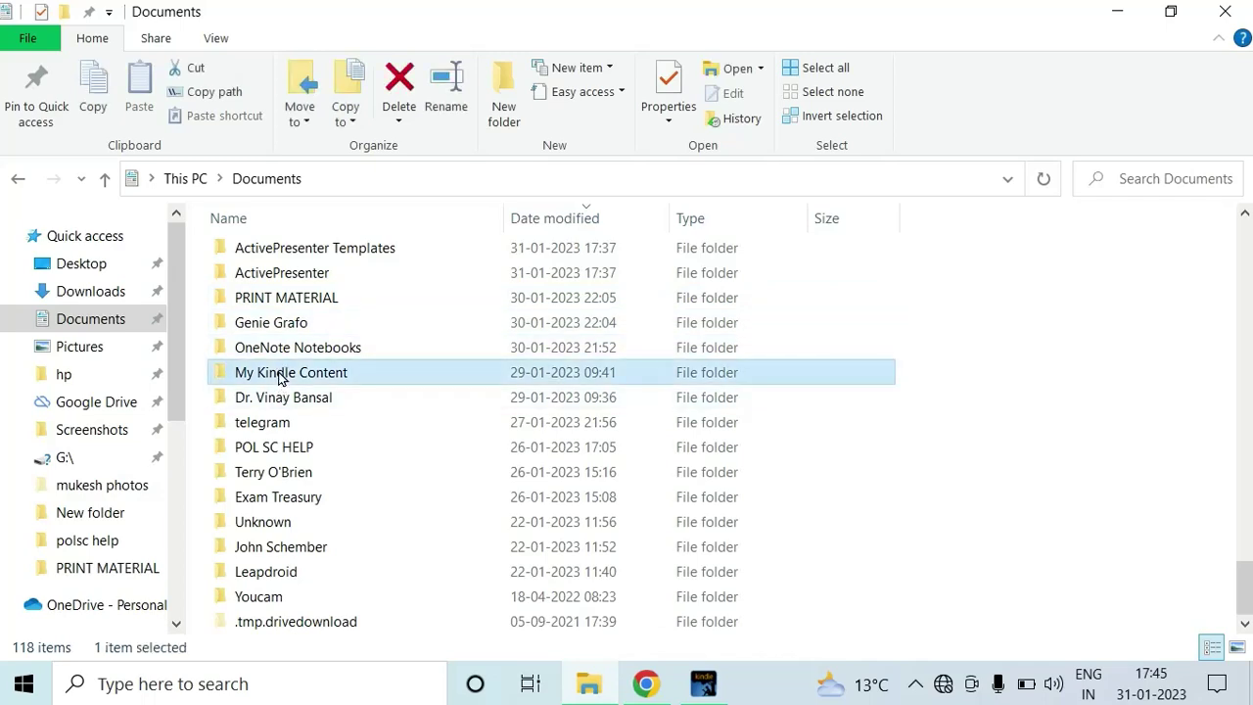
{"action": "scroll", "coordinate": [299, 367], "scroll_direction": "down", "scroll_amount": 10}
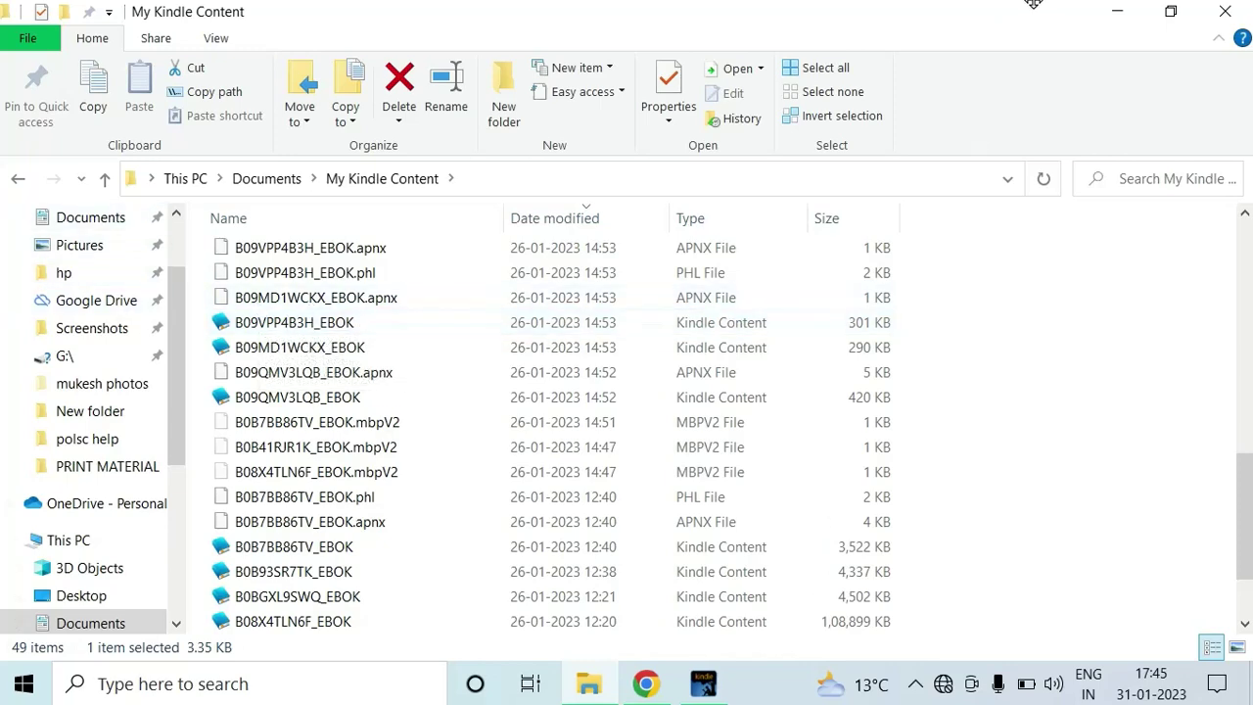
{"action": "left_click", "coordinate": [1115, 22]}
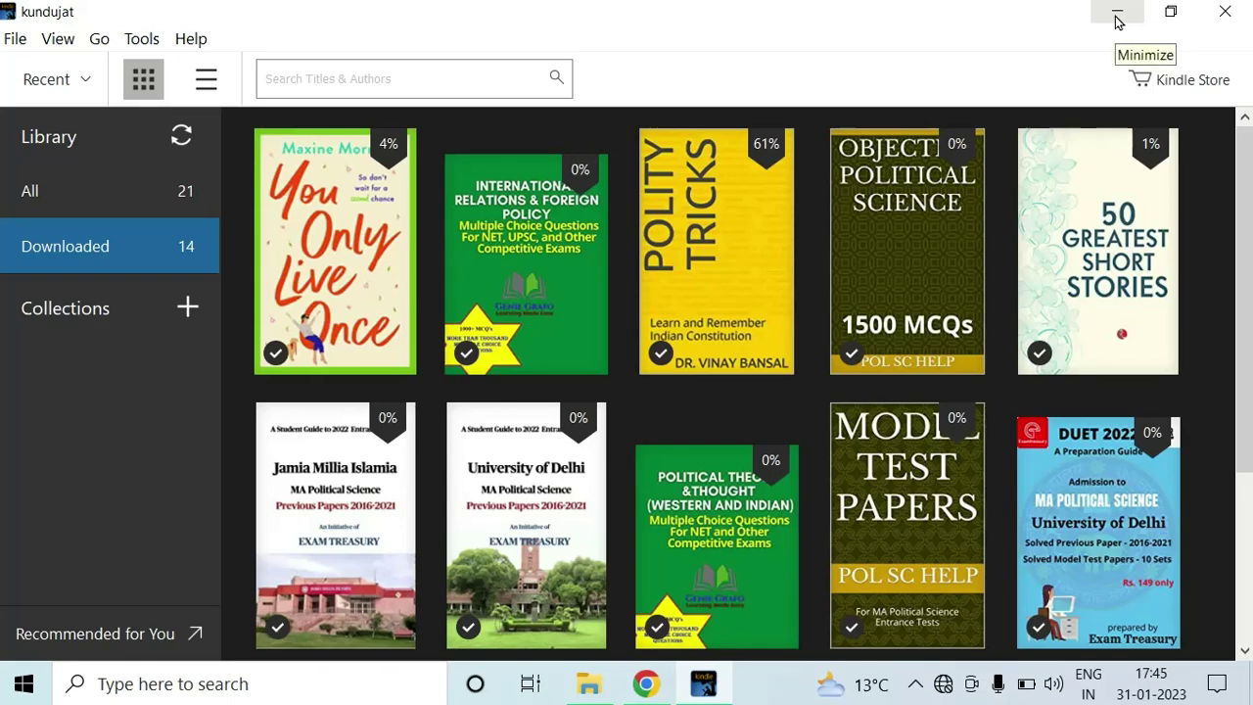
Launch 'calibre 64bit - E-book management' from the Recent list in Windows Search
{"action": "left_click", "coordinate": [1116, 22]}
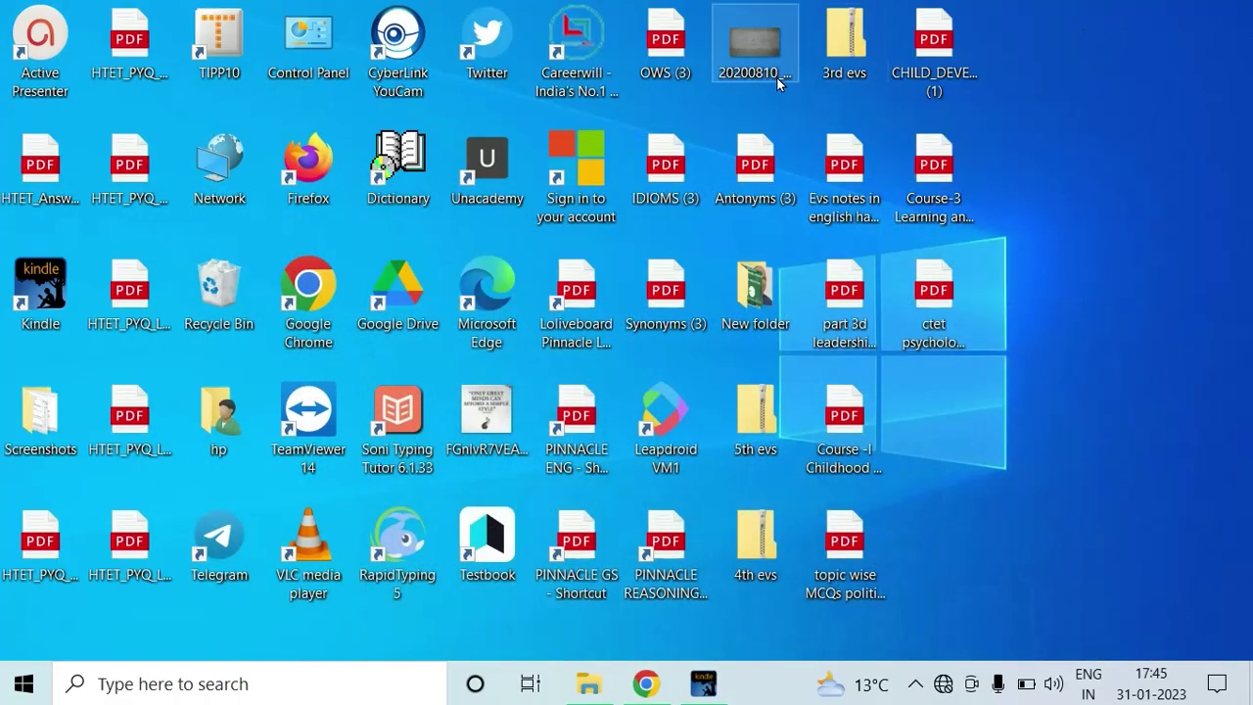
{"action": "left_click", "coordinate": [157, 685]}
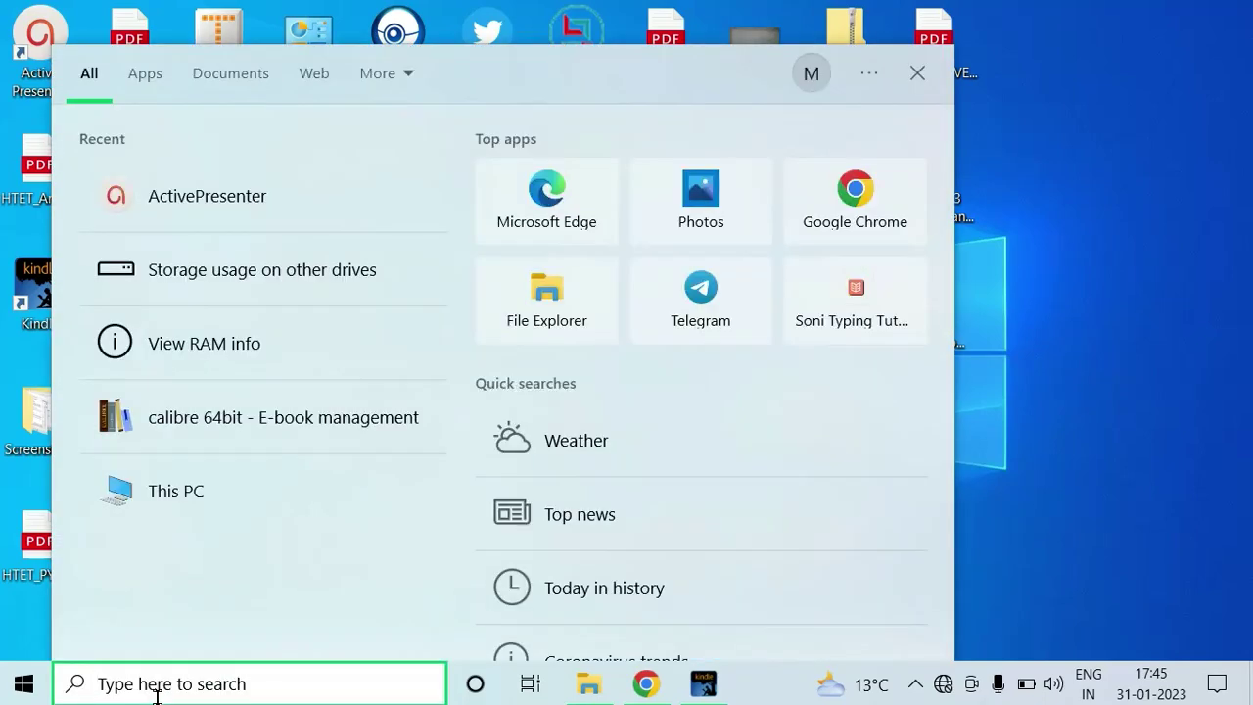
{"action": "left_click", "coordinate": [259, 436]}
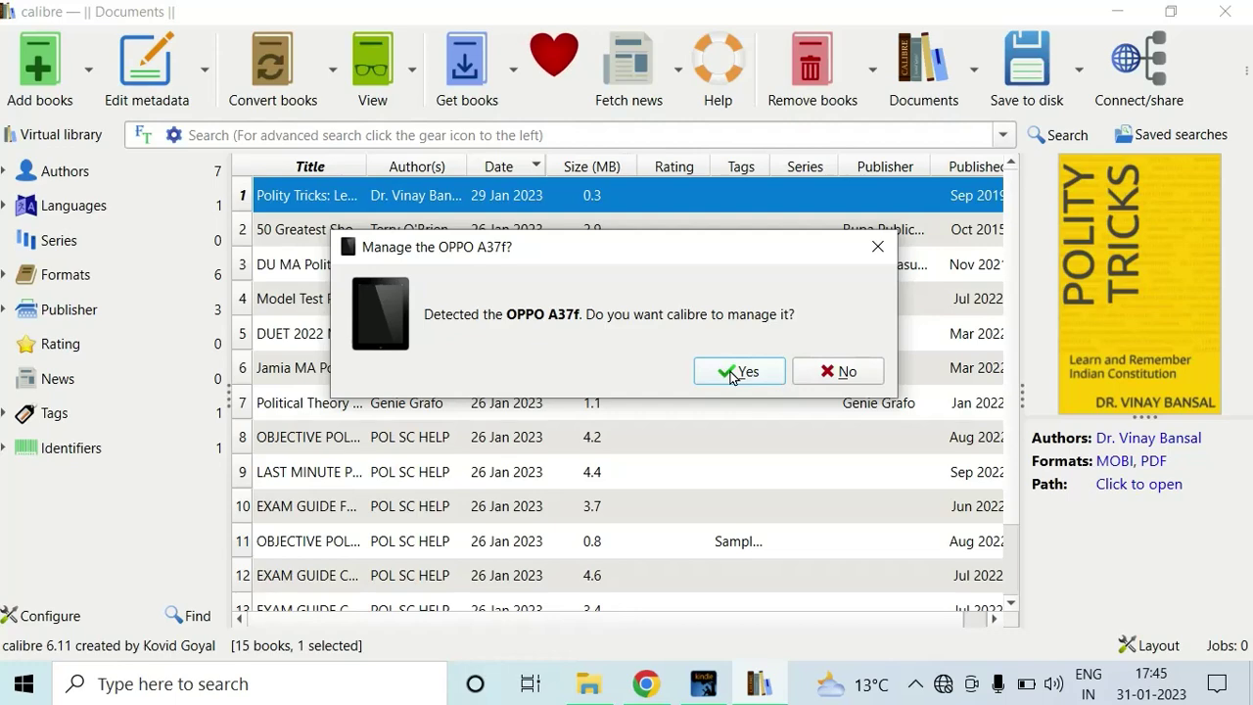
Decline managing the OPPO A37f device and minimize calibre, bringing Chrome back up
{"action": "left_click", "coordinate": [839, 376]}
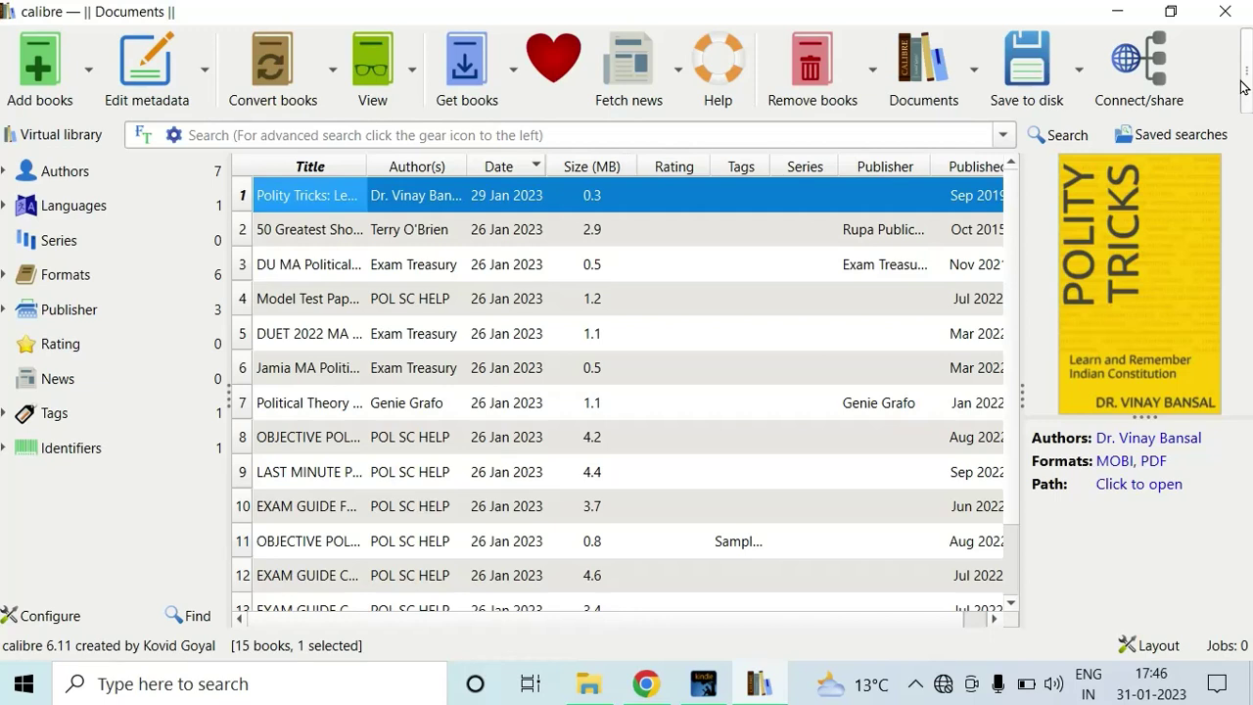
{"action": "left_click", "coordinate": [1121, 13]}
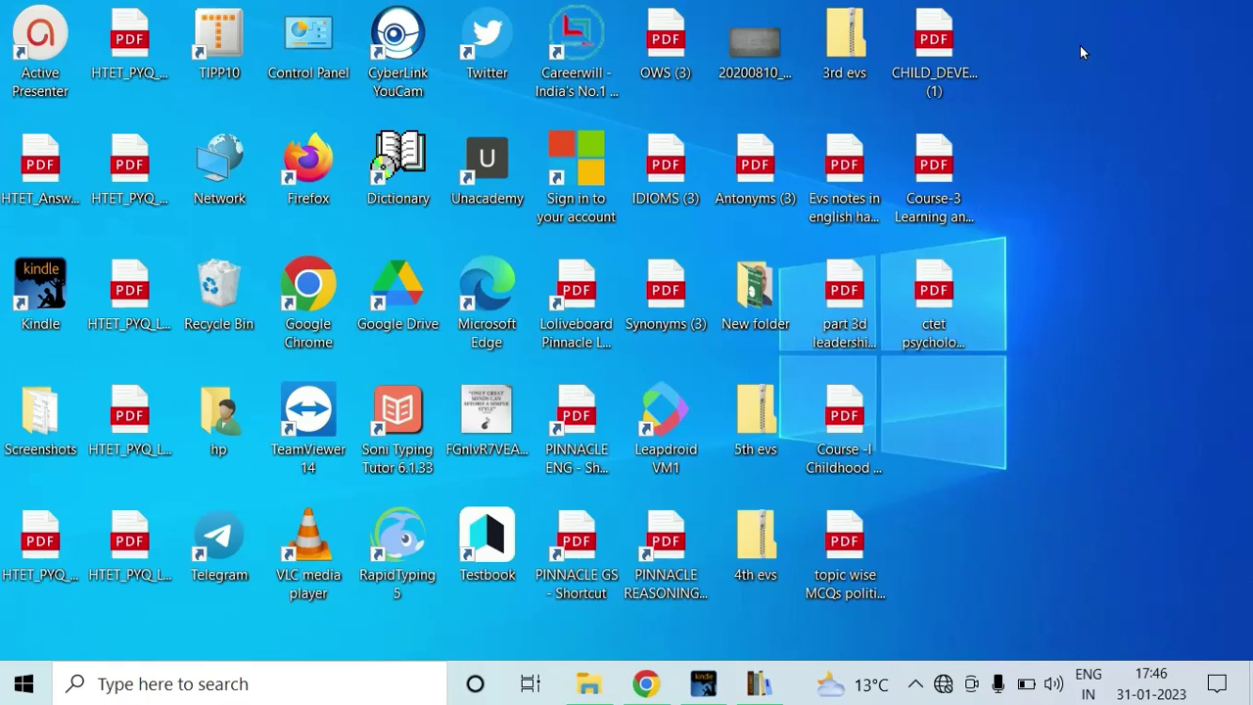
{"action": "left_click", "coordinate": [645, 687]}
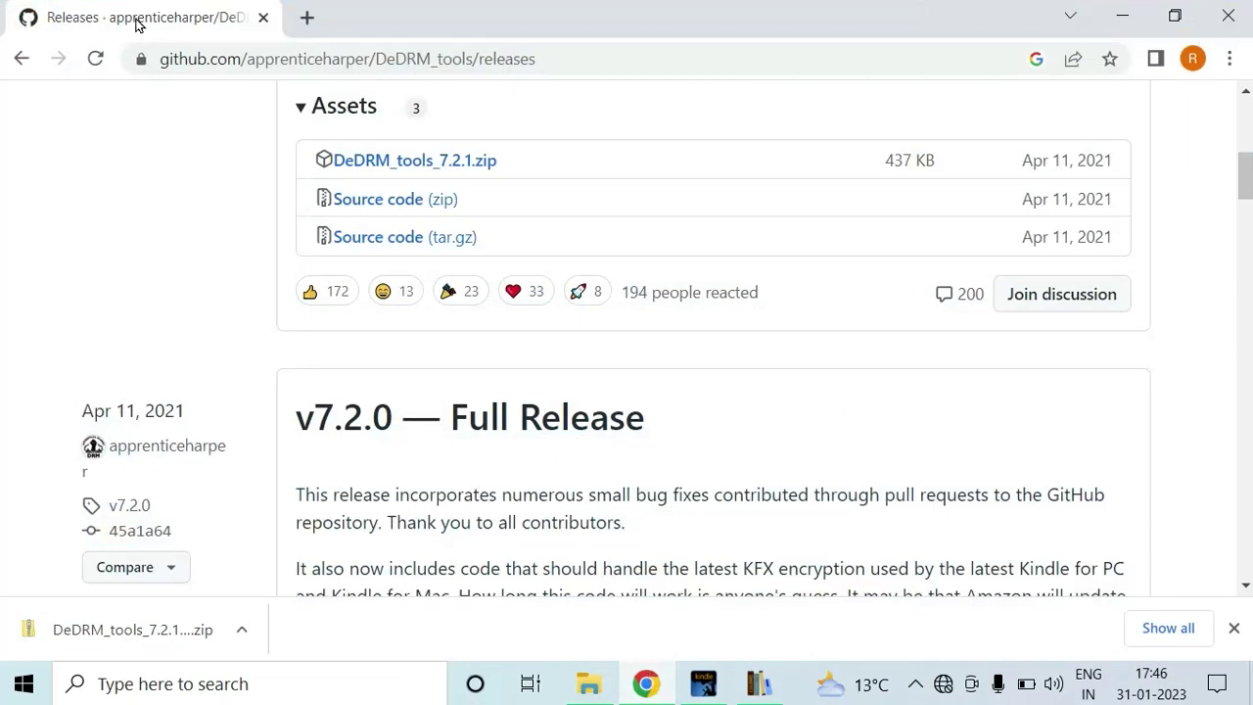
Download DeDRM_tools_7.2.1.zip again from the GitHub DeDRM_tools releases result in the 'dedrm plugin' search
{"action": "left_click", "coordinate": [20, 59]}
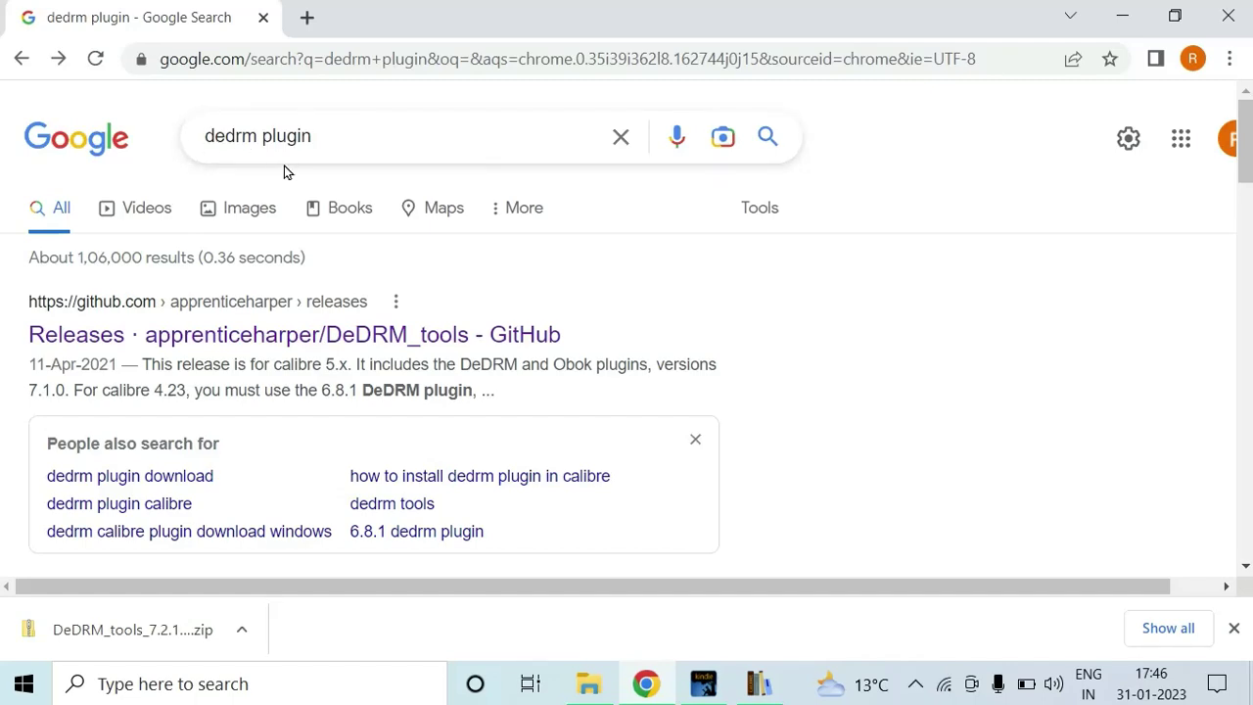
{"action": "scroll", "coordinate": [284, 310], "scroll_direction": "down", "scroll_amount": 4}
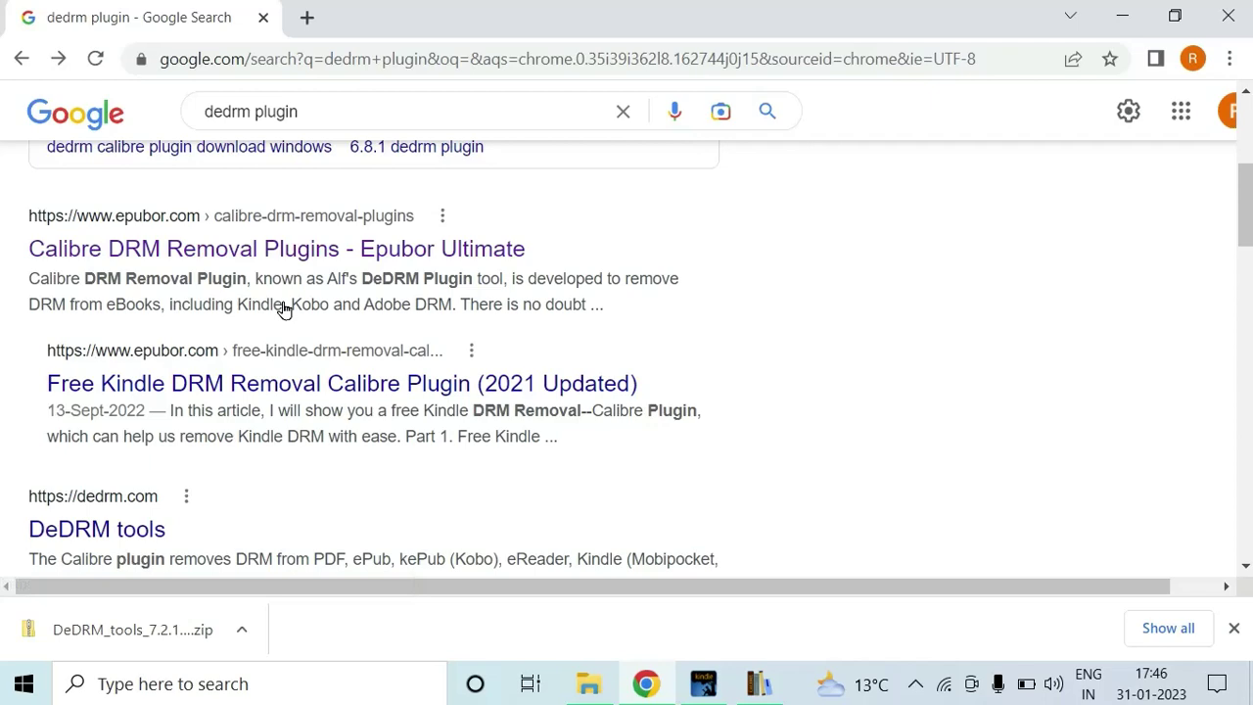
{"action": "scroll", "coordinate": [239, 270], "scroll_direction": "up", "scroll_amount": 4}
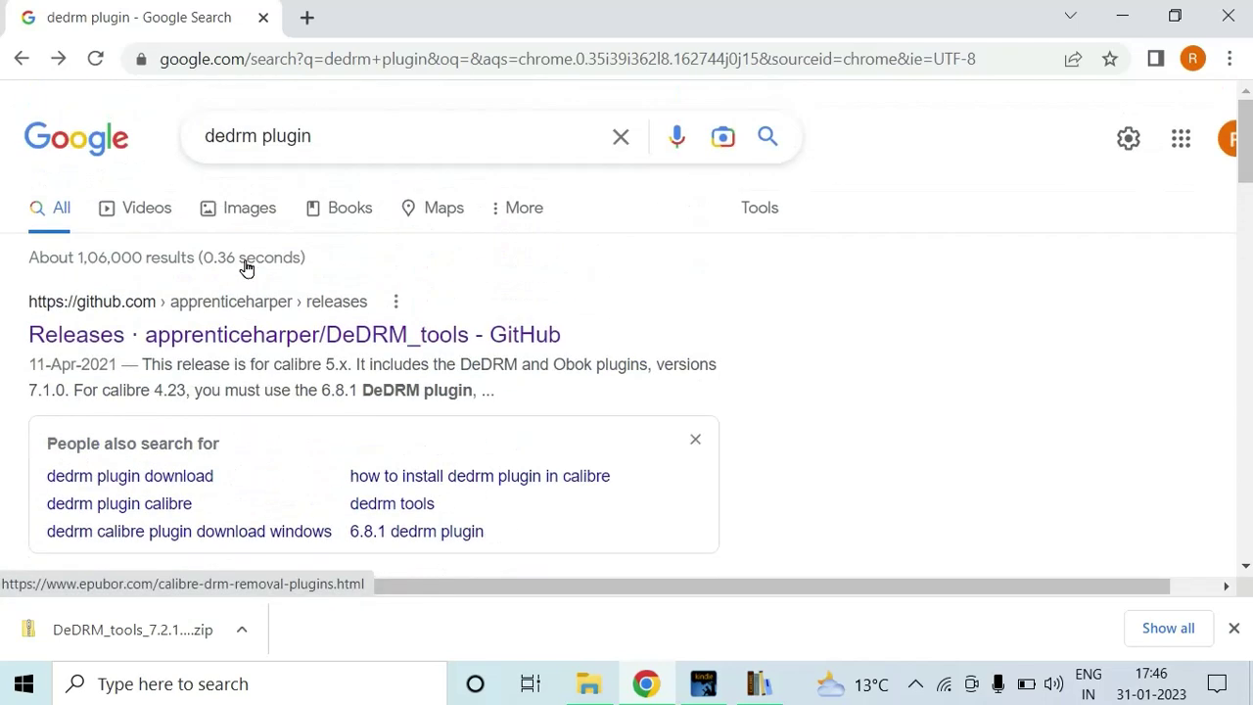
{"action": "left_click", "coordinate": [201, 333]}
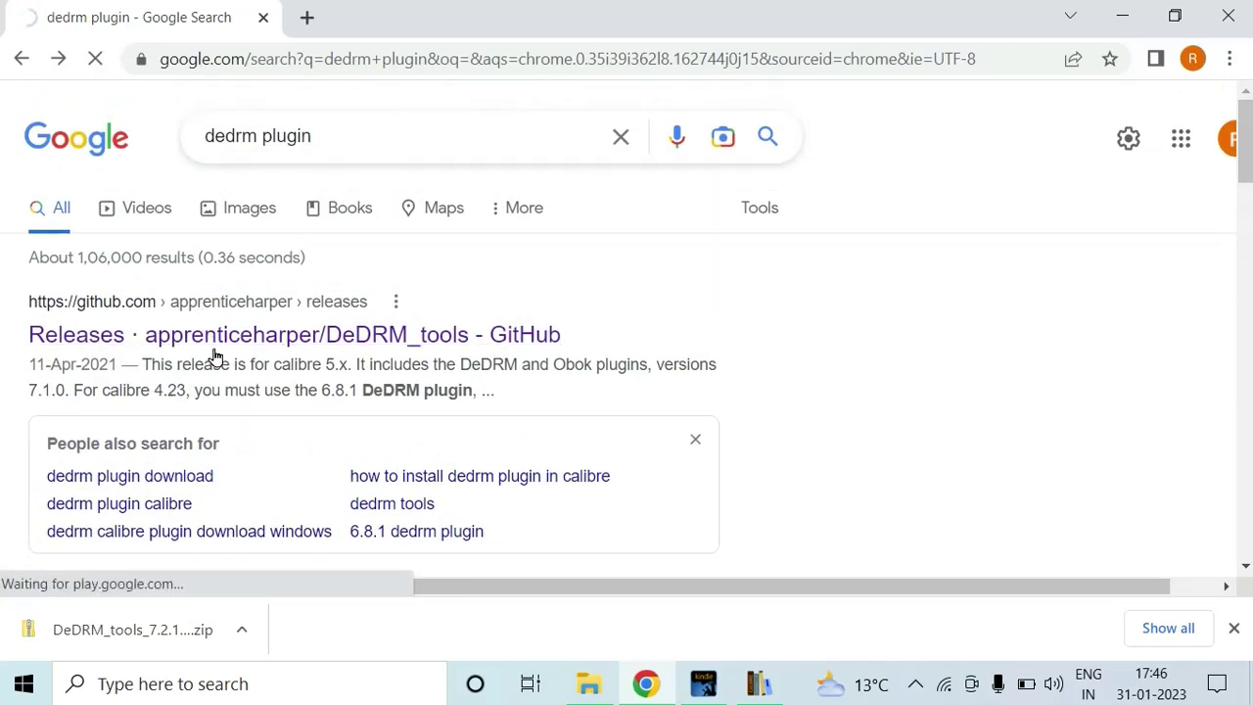
{"action": "scroll", "coordinate": [405, 400], "scroll_direction": "down", "scroll_amount": 4}
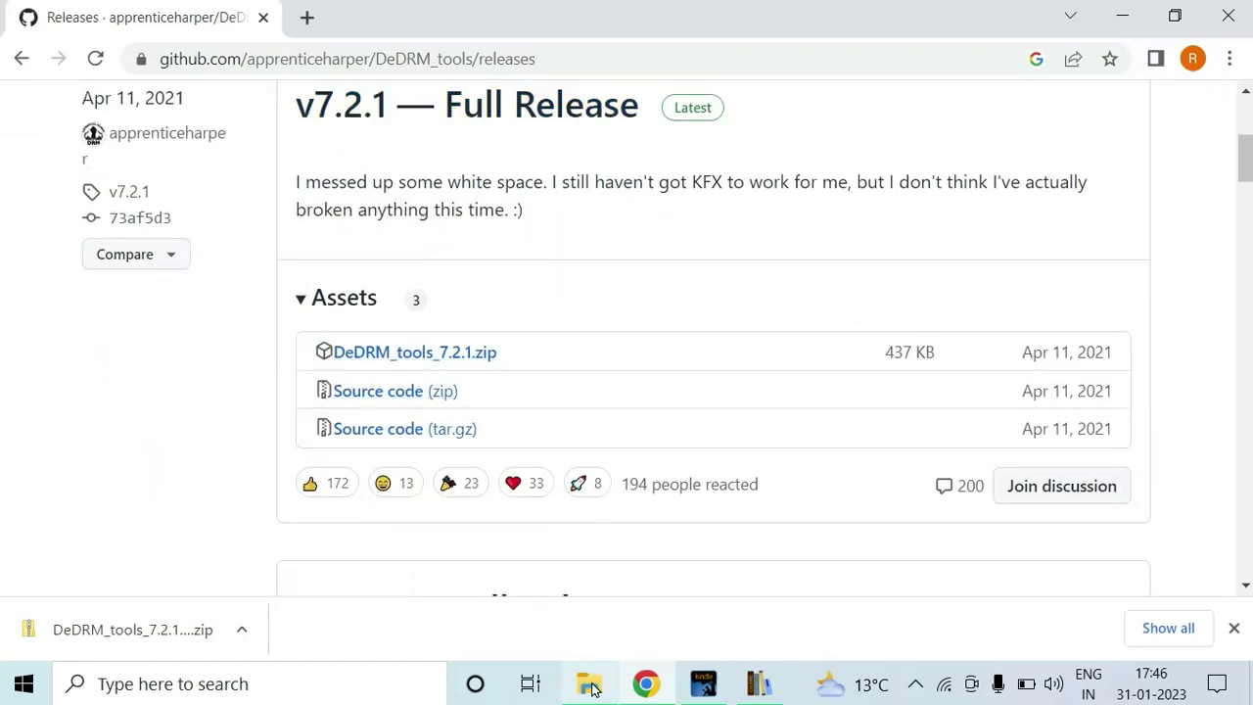
{"action": "mouse_move", "coordinate": [593, 689]}
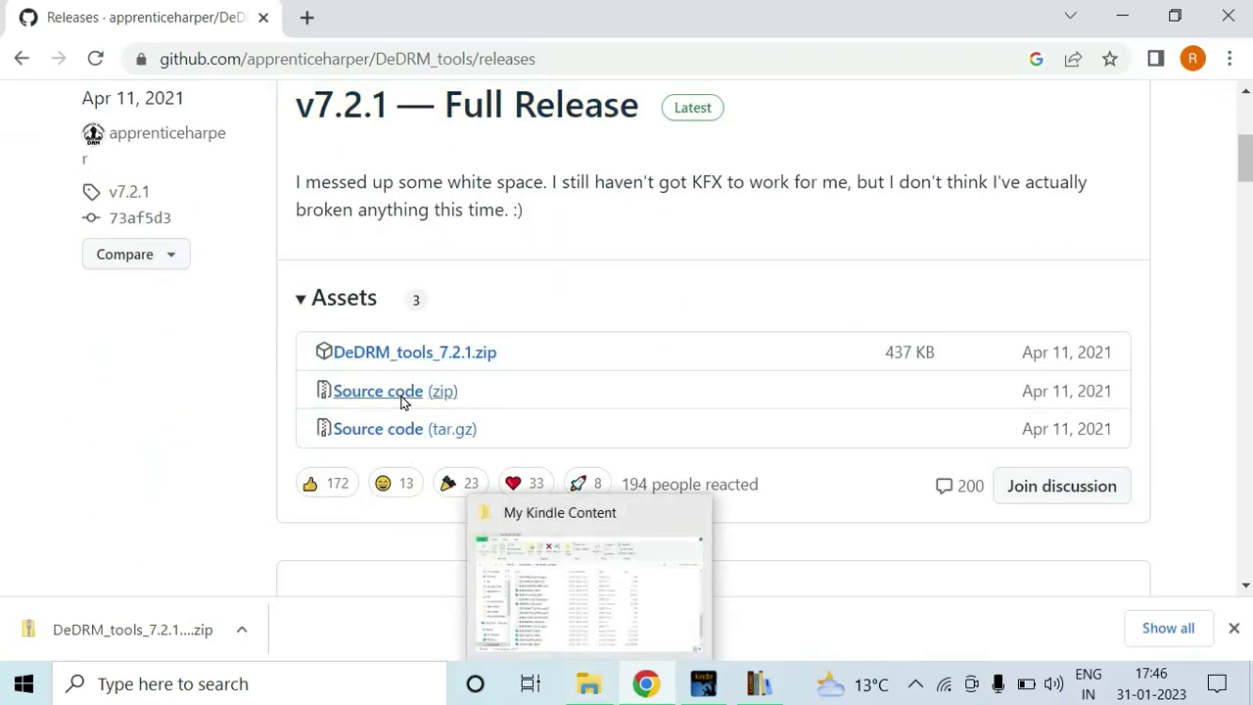
{"action": "left_click", "coordinate": [411, 355]}
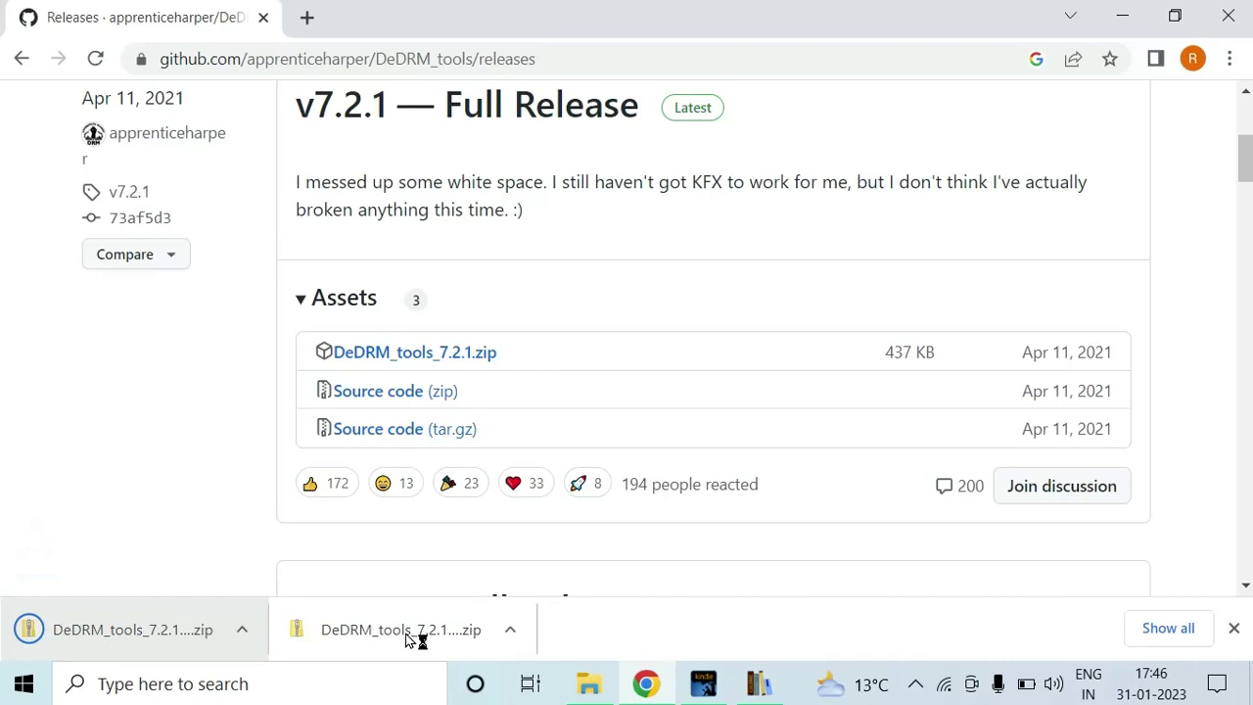
Open the downloaded DeDRM_tools_7.2.1 (3) zip and browse the DeDRM_plugin archive's files
{"action": "left_click", "coordinate": [107, 631]}
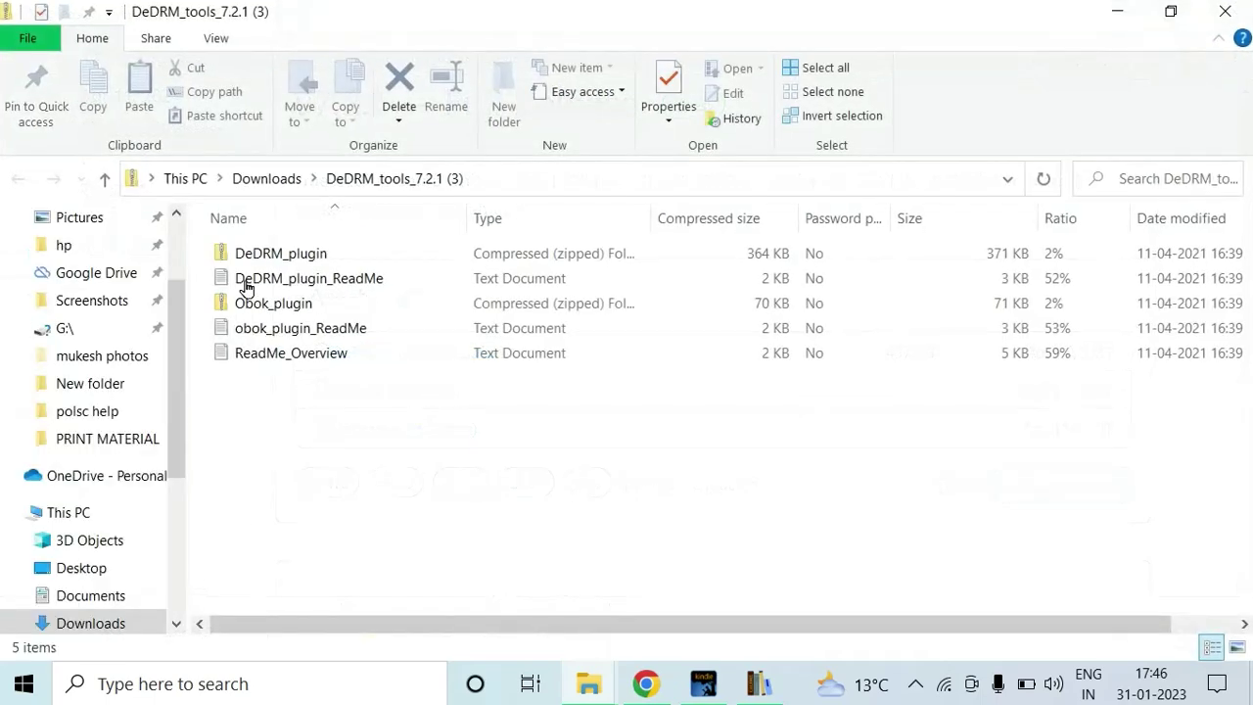
{"action": "left_click", "coordinate": [484, 256]}
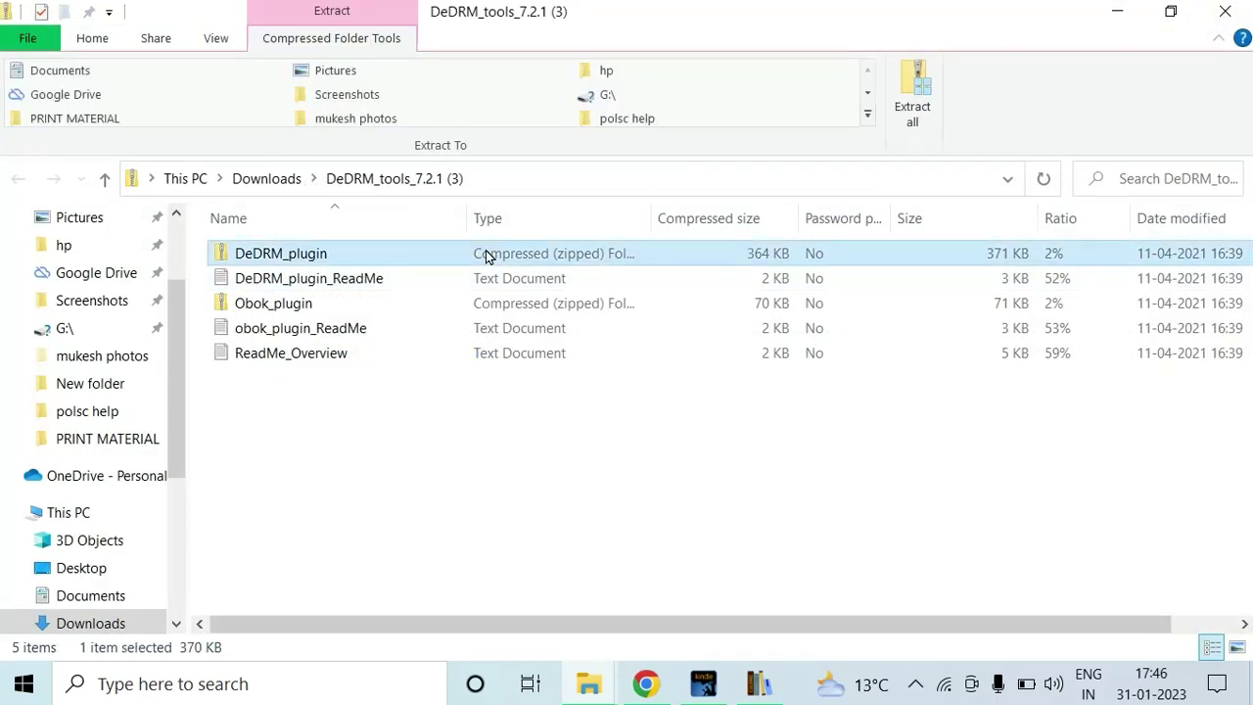
{"action": "right_click", "coordinate": [392, 249]}
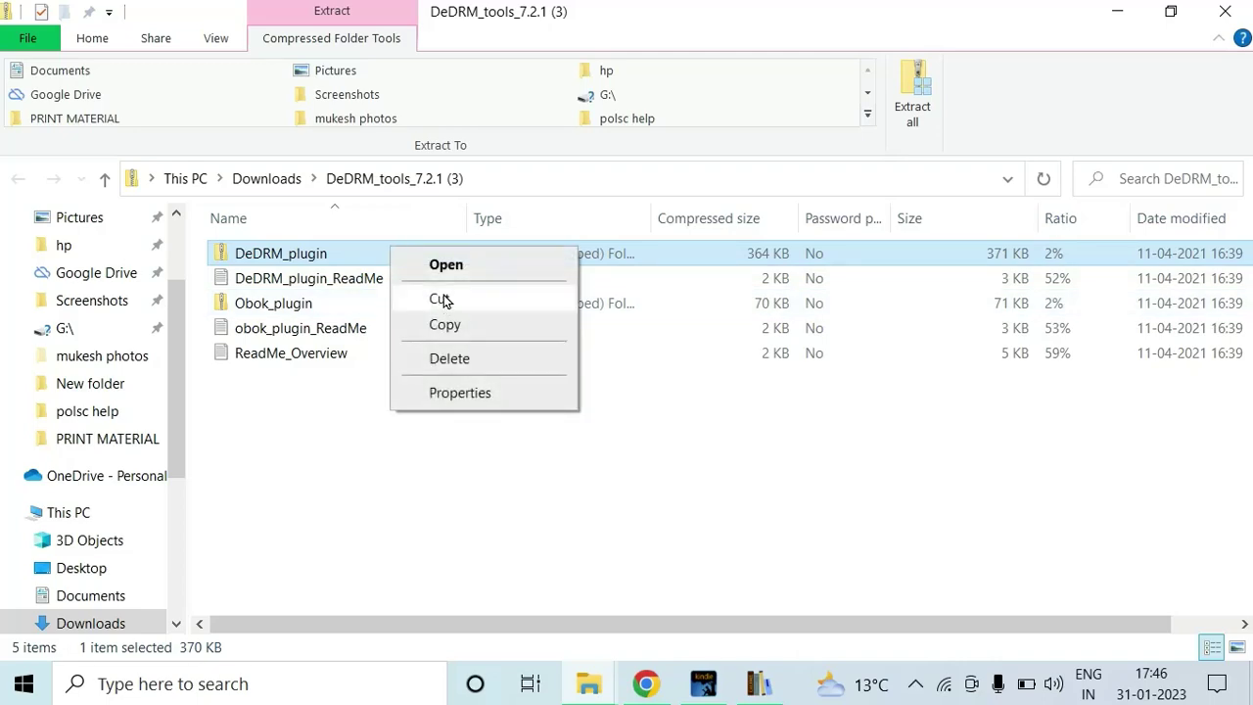
{"action": "left_click", "coordinate": [448, 265]}
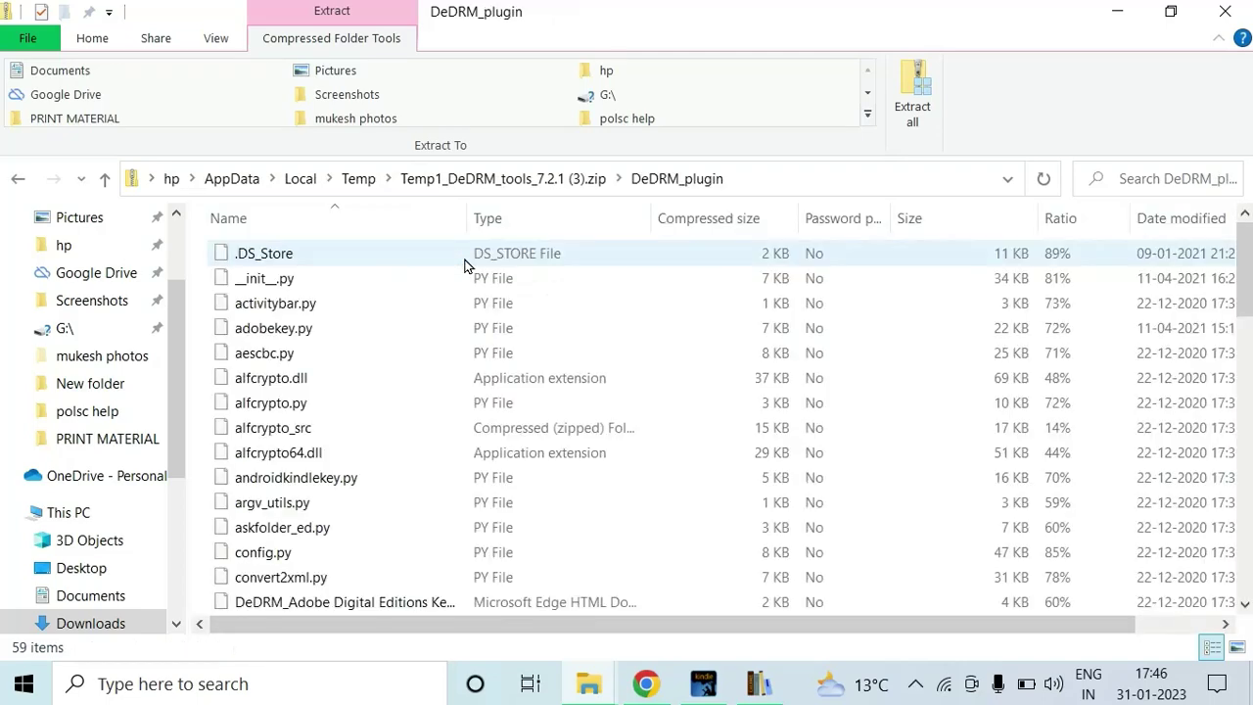
{"action": "scroll", "coordinate": [400, 324], "scroll_direction": "down", "scroll_amount": 8}
{"action": "scroll", "coordinate": [394, 323], "scroll_direction": "up", "scroll_amount": 8}
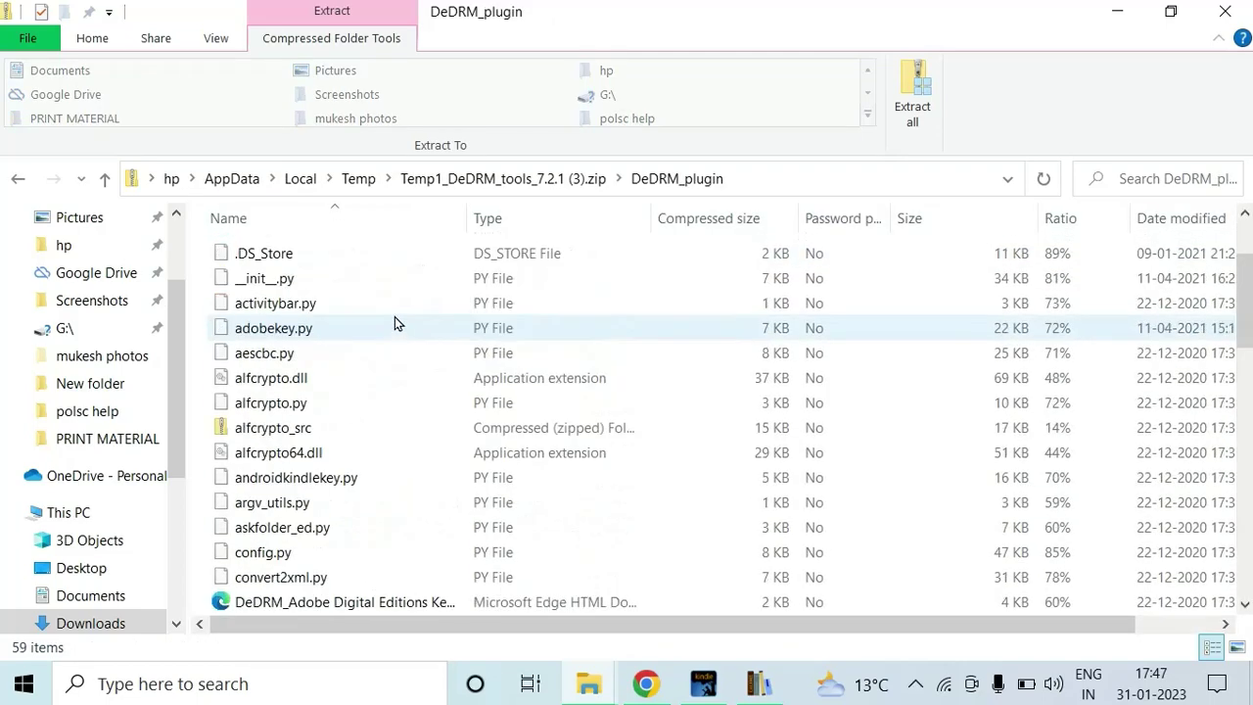
Return to the DeDRM_tools_7.2.1 (3) folder and check DeDRM_plugin.zip's properties
{"action": "left_click", "coordinate": [17, 179]}
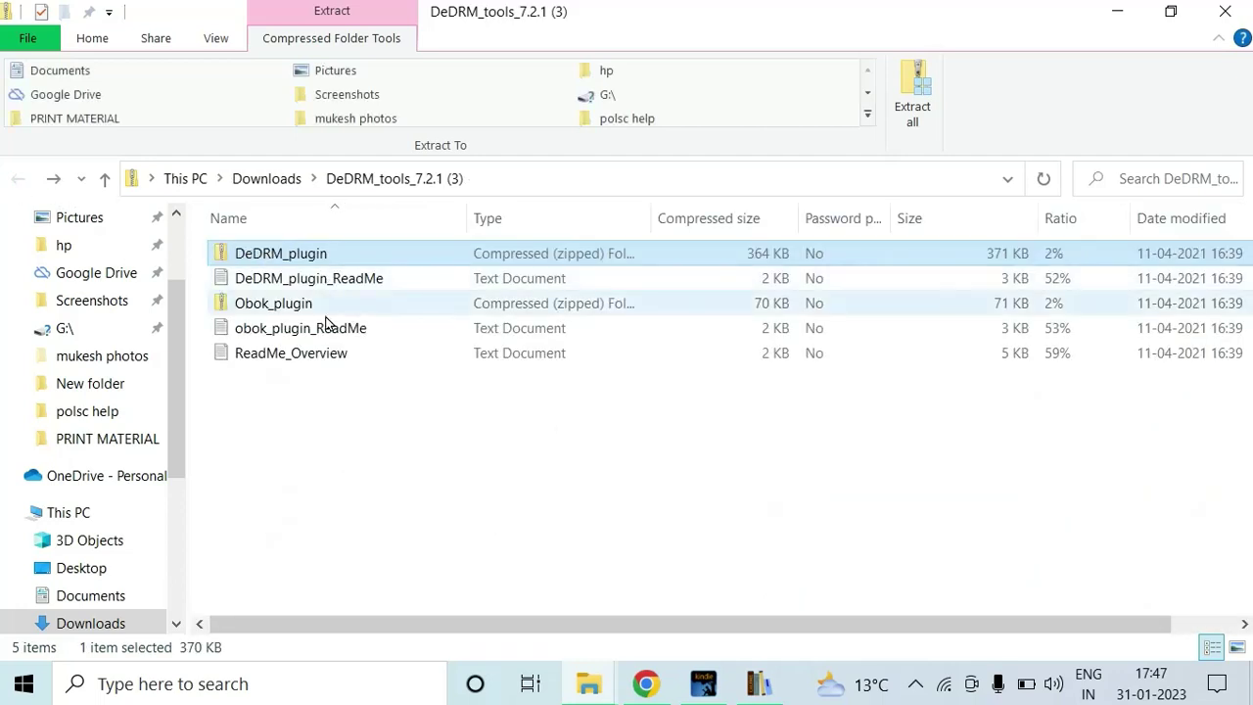
{"action": "right_click", "coordinate": [452, 265]}
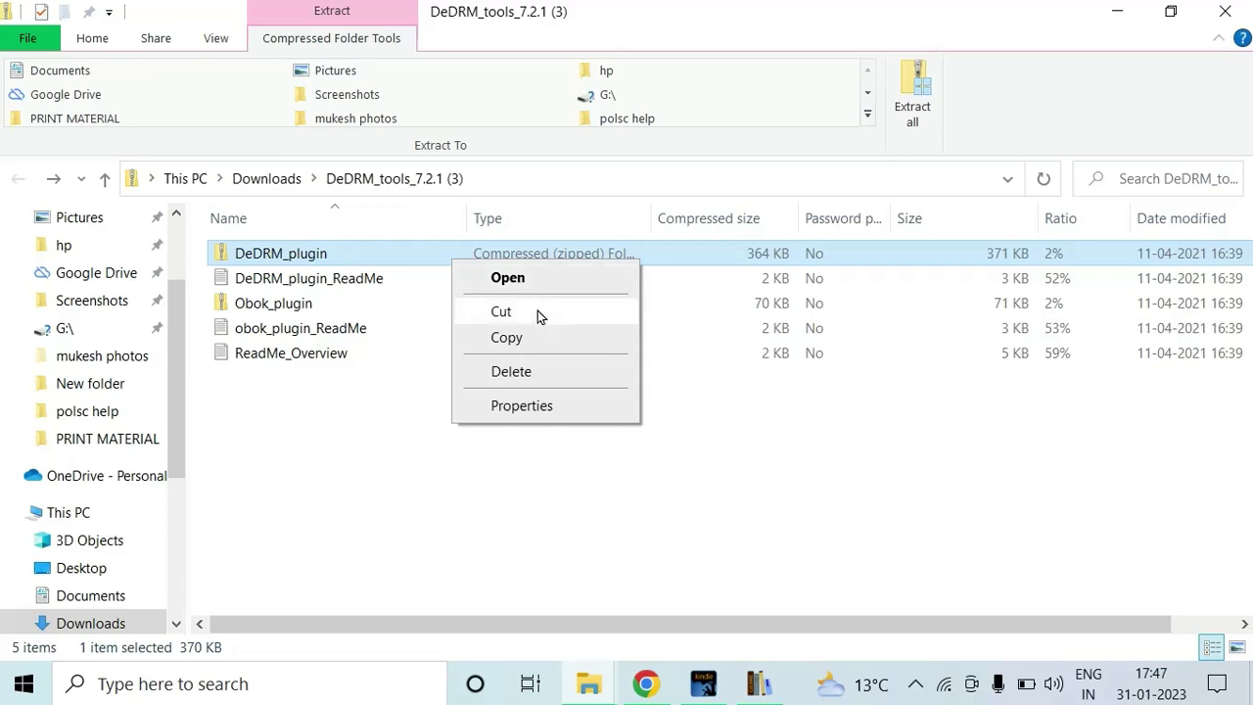
{"action": "left_click", "coordinate": [517, 415]}
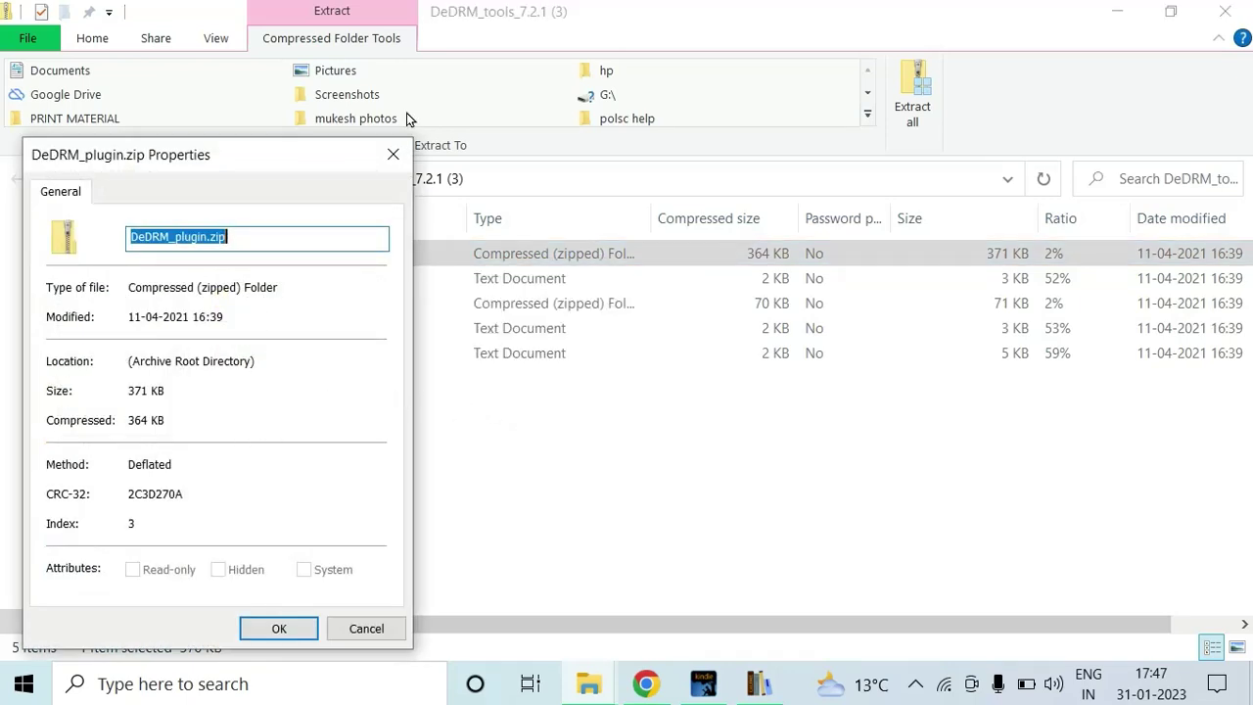
{"action": "left_click", "coordinate": [392, 155]}
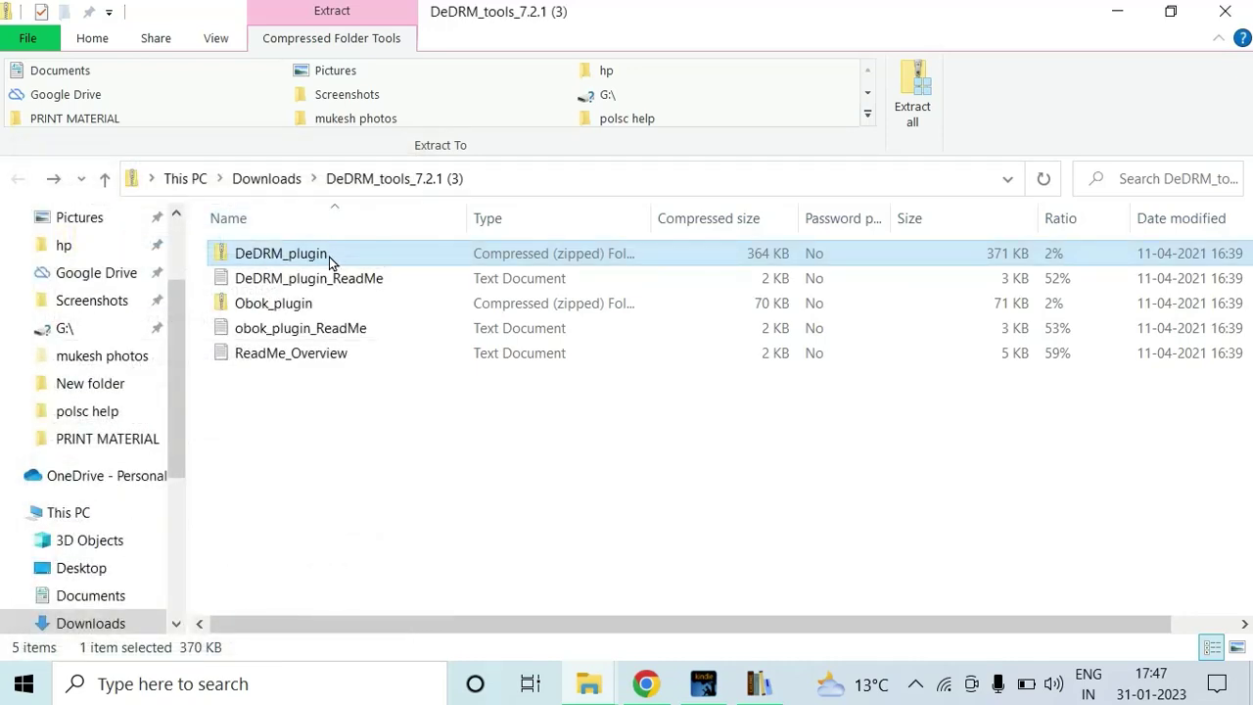
Reopen DeDRM_plugin.zip, select the Adobe Digital Editions help file, and go up to the Temp1 folder
{"action": "right_click", "coordinate": [330, 257]}
{"action": "double_click", "coordinate": [281, 257]}
{"action": "scroll", "coordinate": [355, 271], "scroll_direction": "down", "scroll_amount": 8}
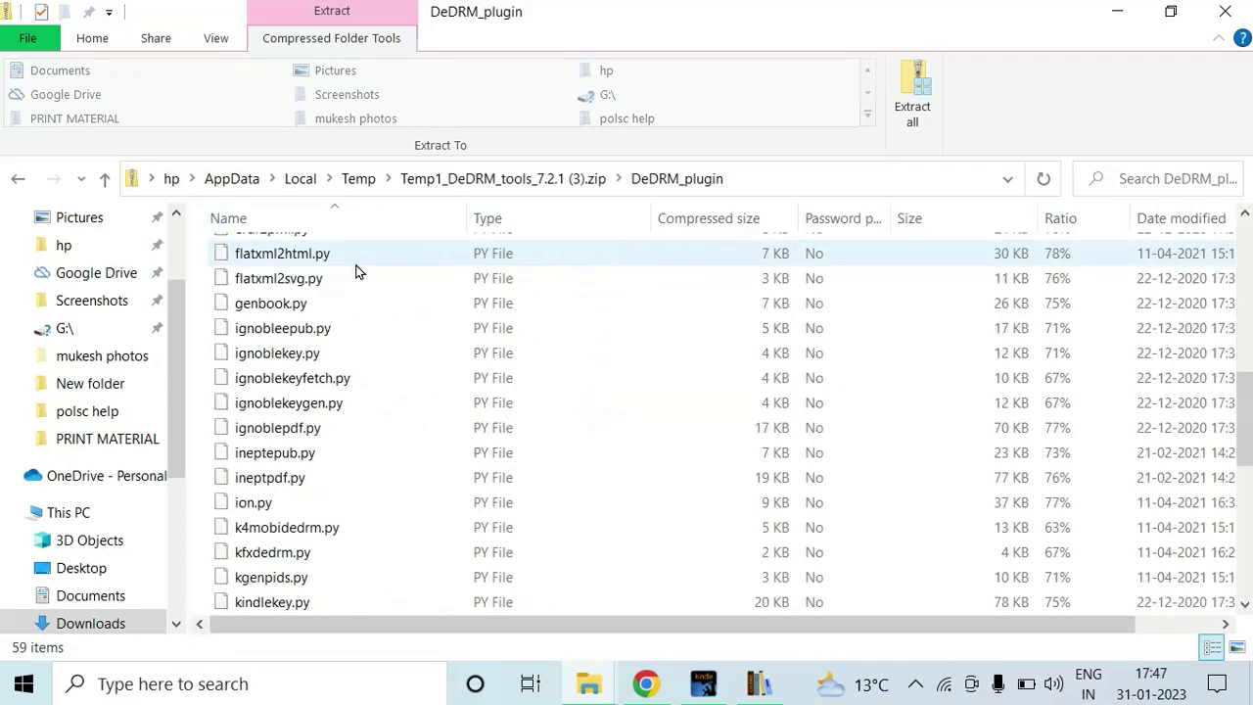
{"action": "scroll", "coordinate": [355, 271], "scroll_direction": "up", "scroll_amount": 5}
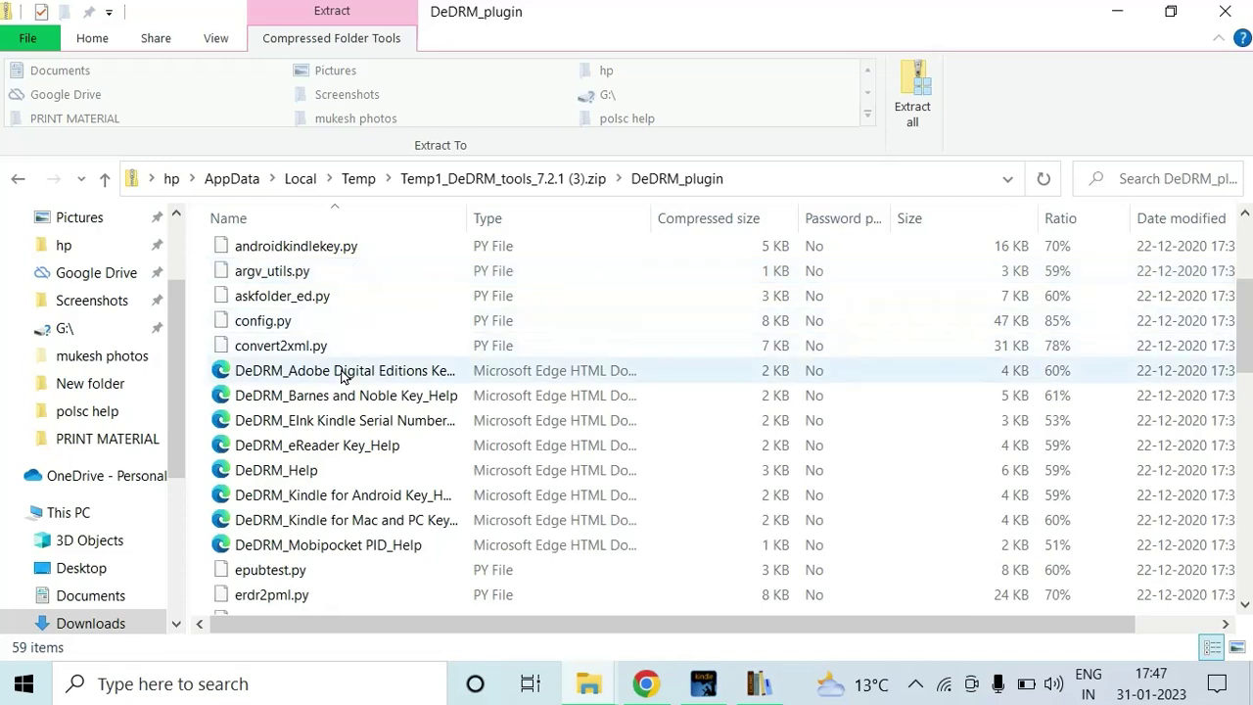
{"action": "left_click", "coordinate": [342, 375]}
{"action": "right_click", "coordinate": [342, 374]}
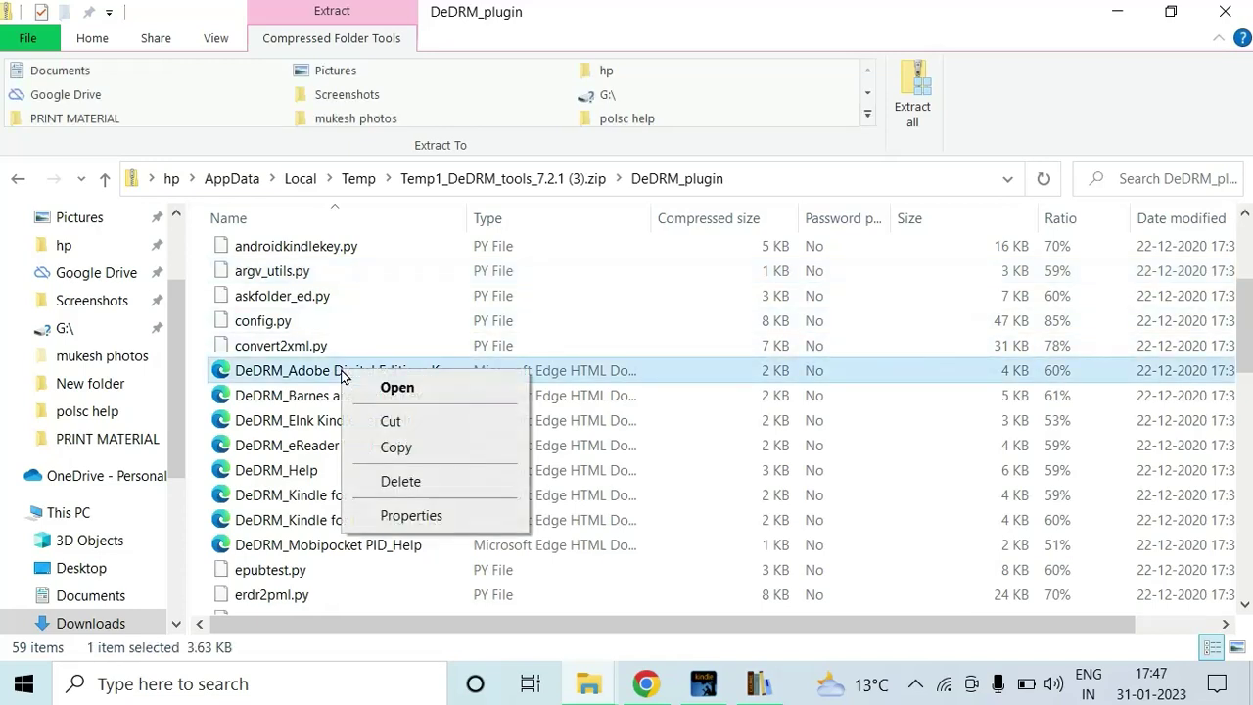
{"action": "left_click", "coordinate": [412, 186]}
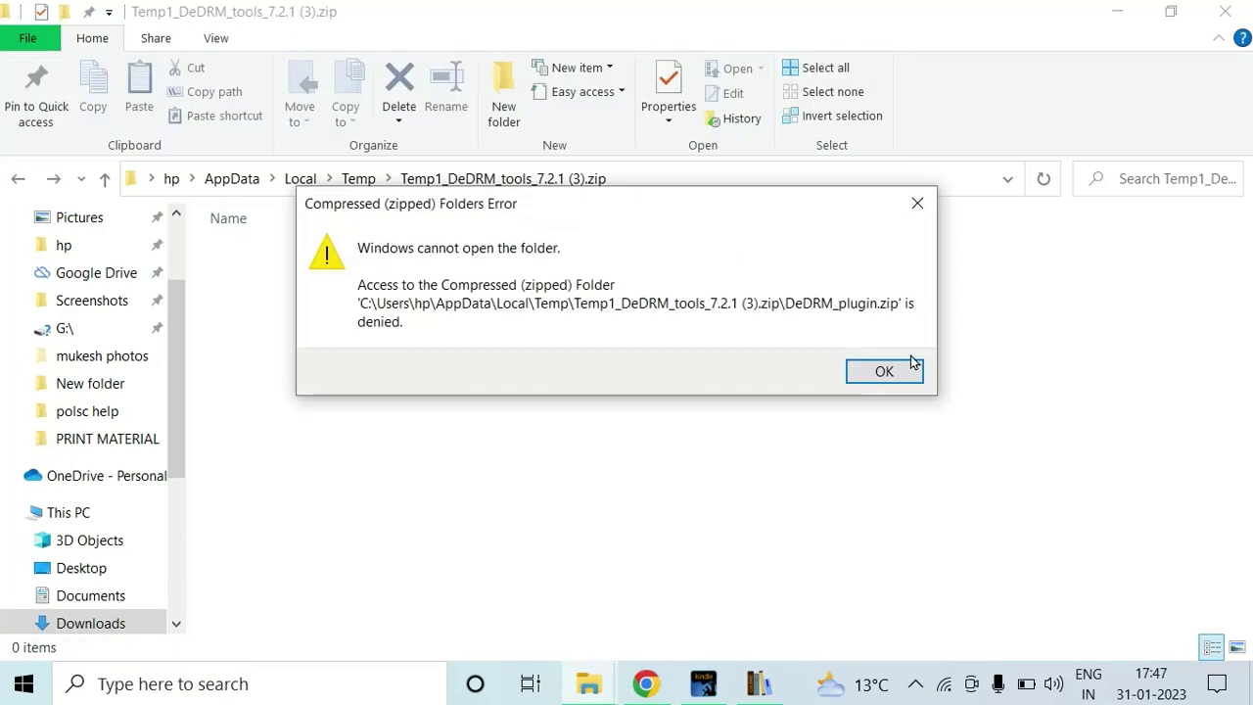
Dismiss the repeated DeDRM_plugin.zip access-denied errors while going back, then close File Explorer
{"action": "left_click", "coordinate": [909, 370]}
{"action": "left_click", "coordinate": [15, 182]}
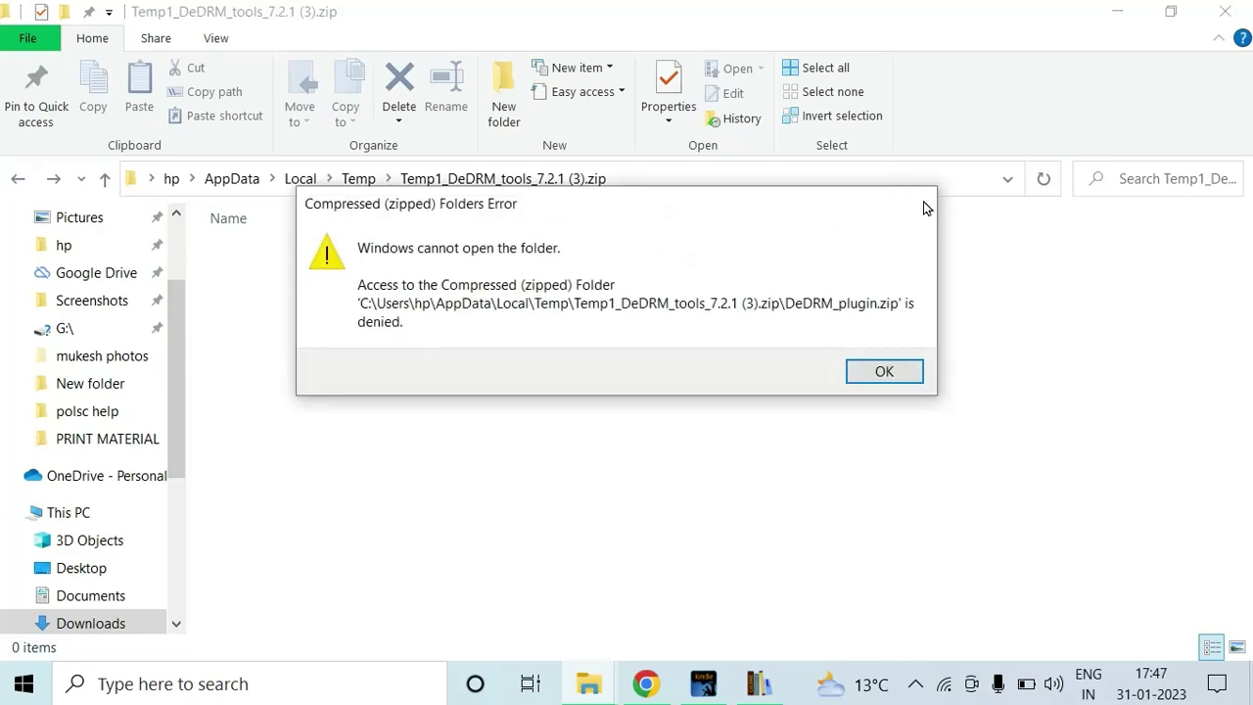
{"action": "left_click", "coordinate": [918, 204]}
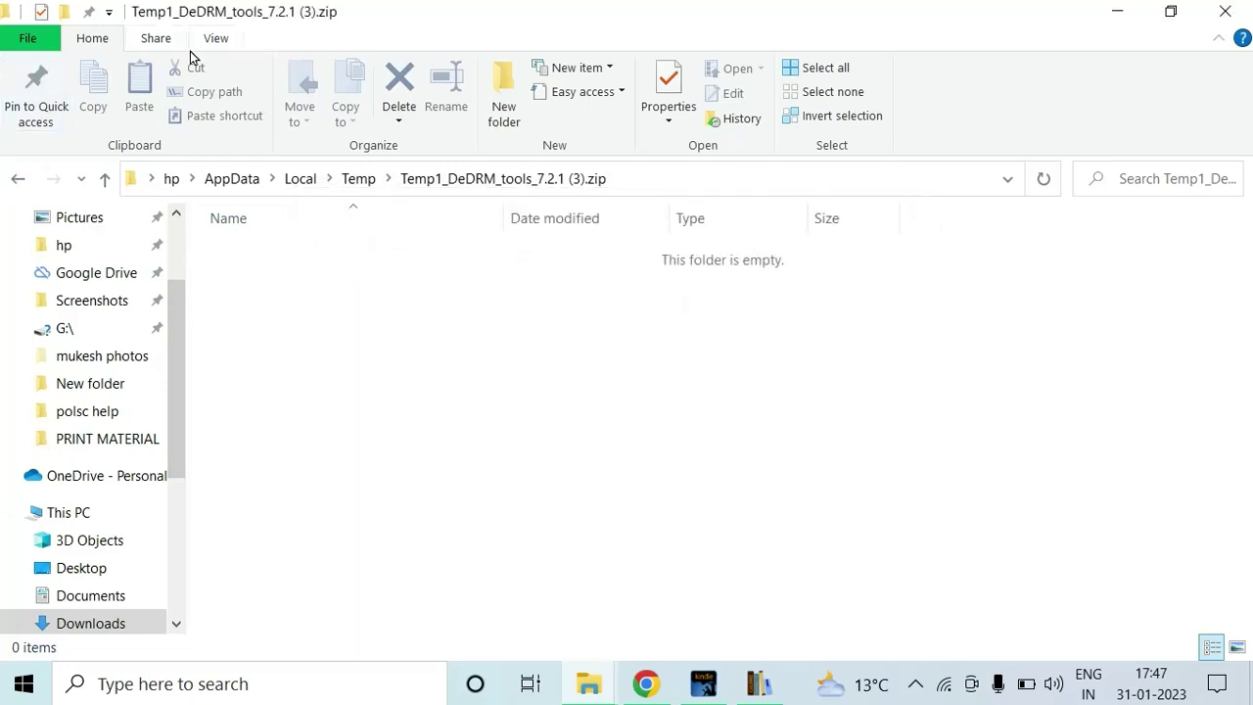
{"action": "left_click", "coordinate": [19, 183]}
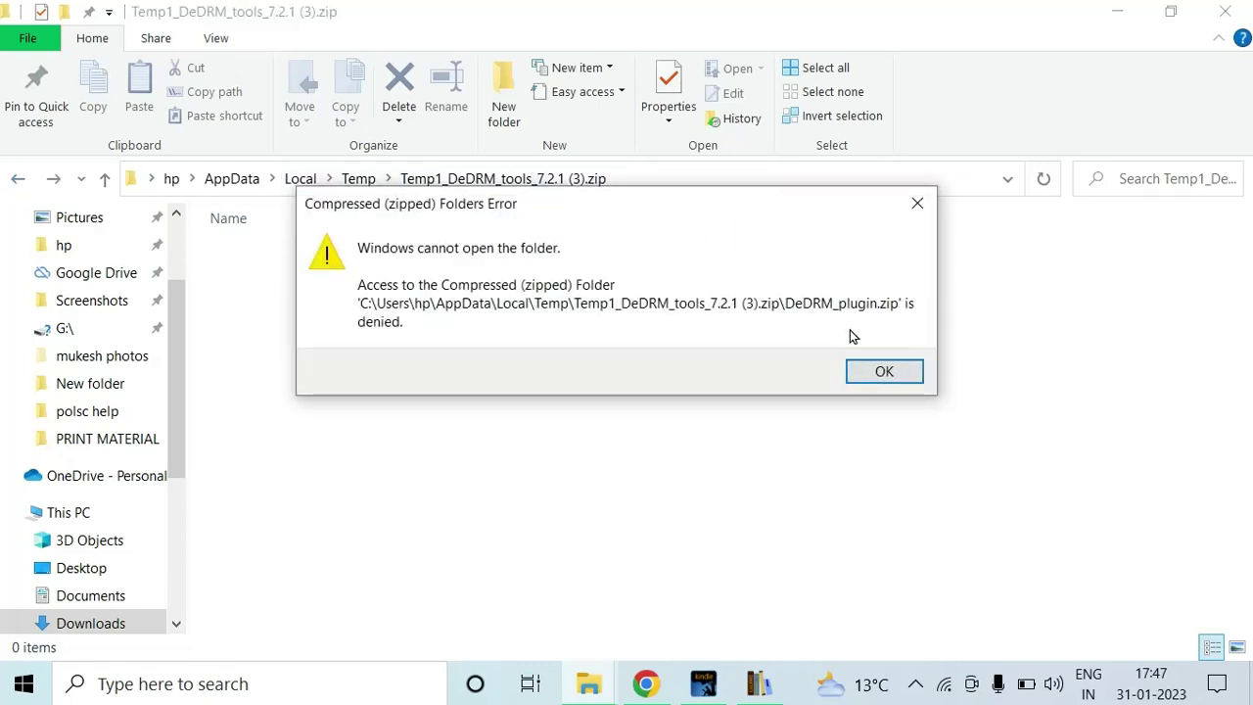
{"action": "left_click", "coordinate": [884, 371]}
{"action": "left_click", "coordinate": [1219, 11]}
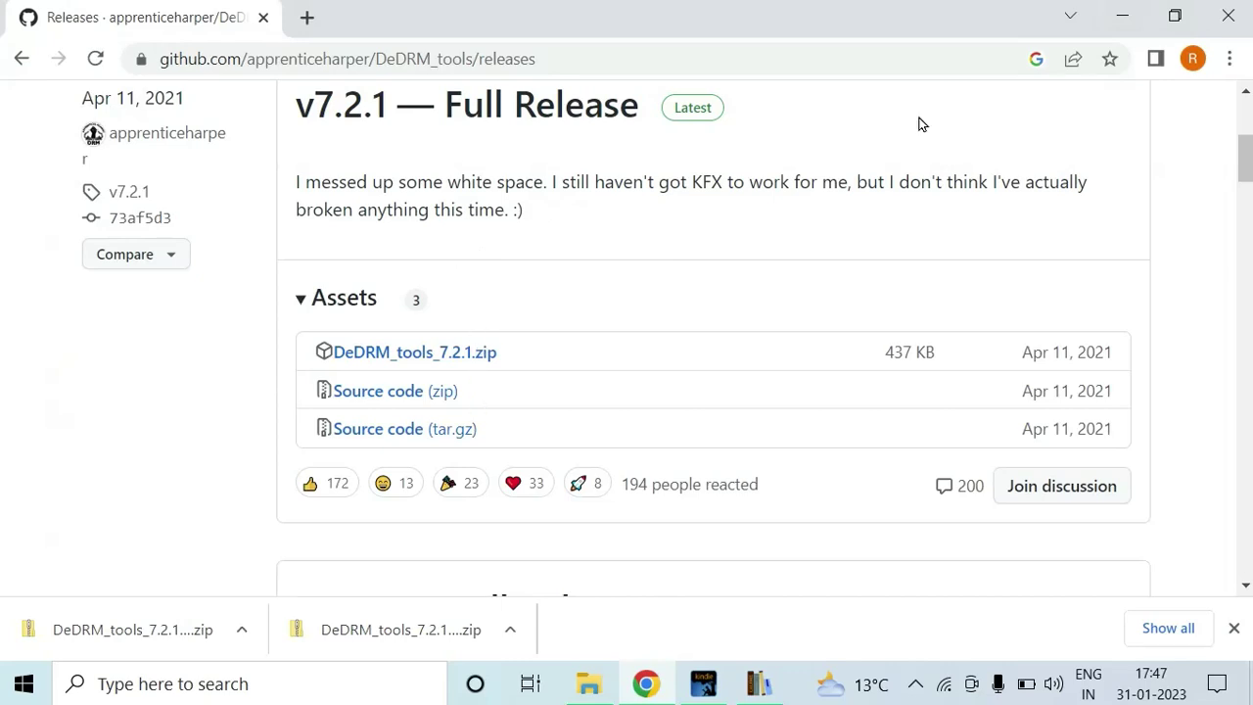
Minimize Chrome and restore the calibre library window from the taskbar
{"action": "left_click", "coordinate": [1122, 19]}
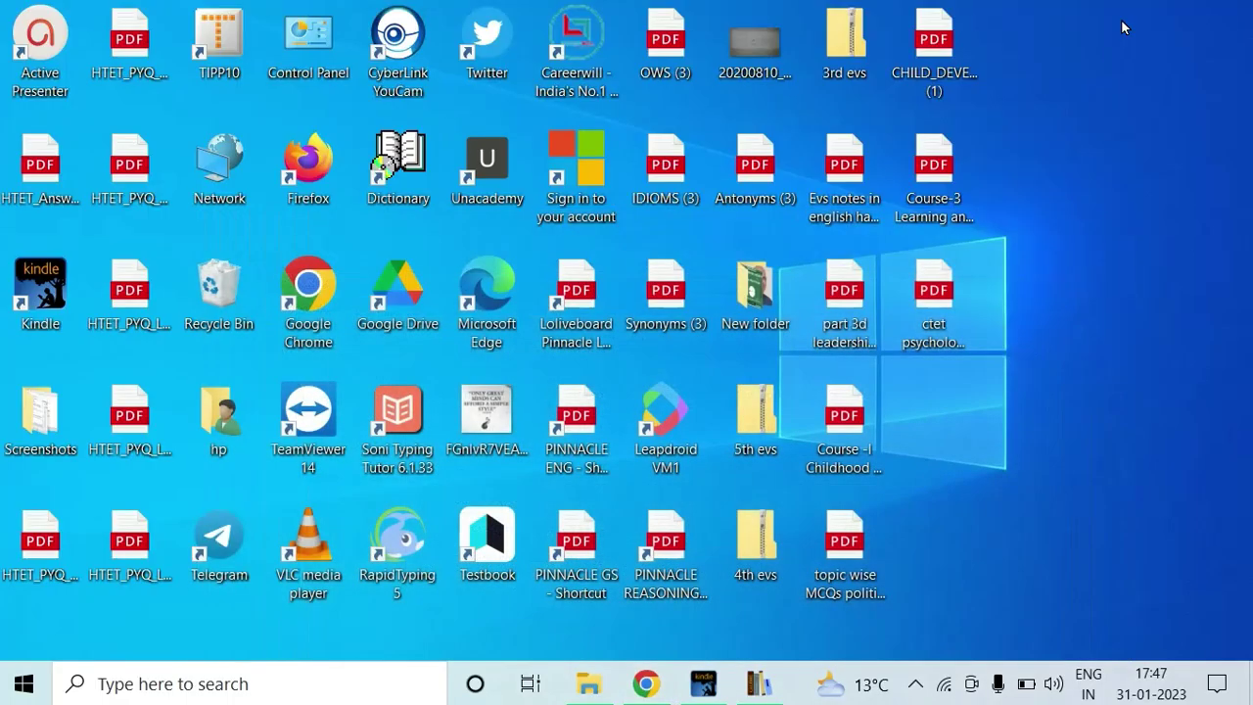
{"action": "left_click", "coordinate": [751, 689]}
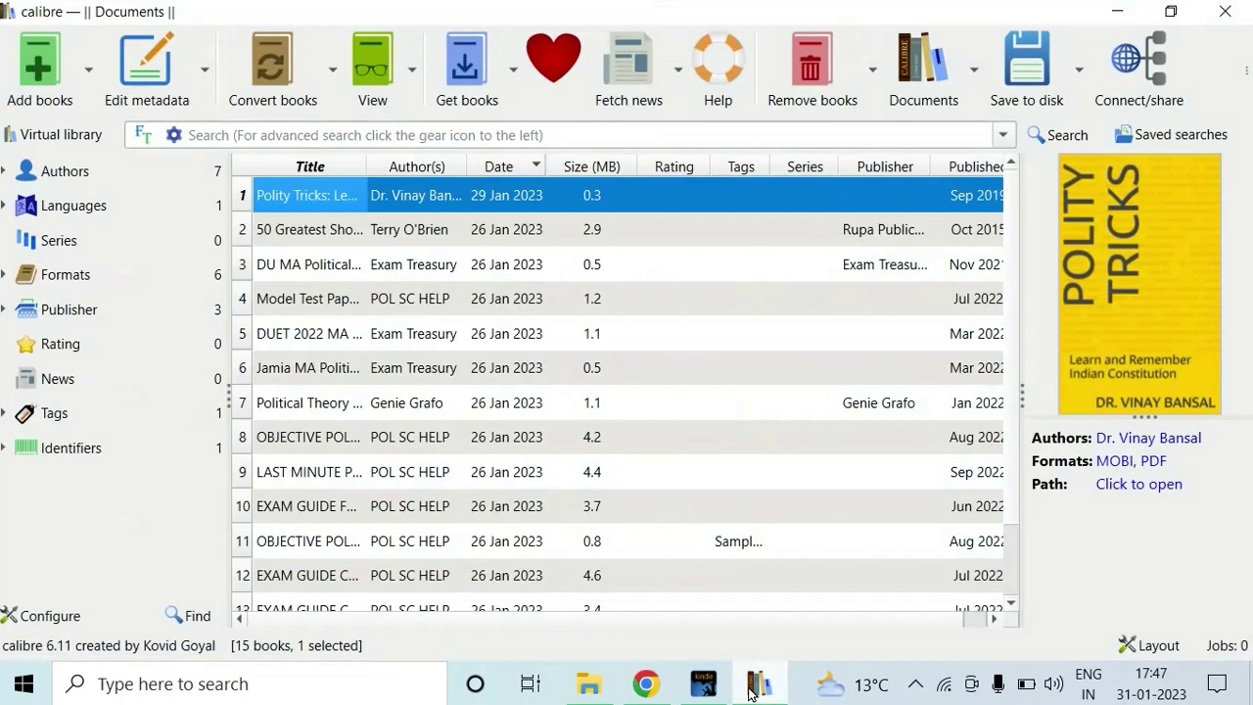
Open calibre Preferences from the toolbar overflow menu and scroll through its categories
{"action": "left_click", "coordinate": [1243, 82]}
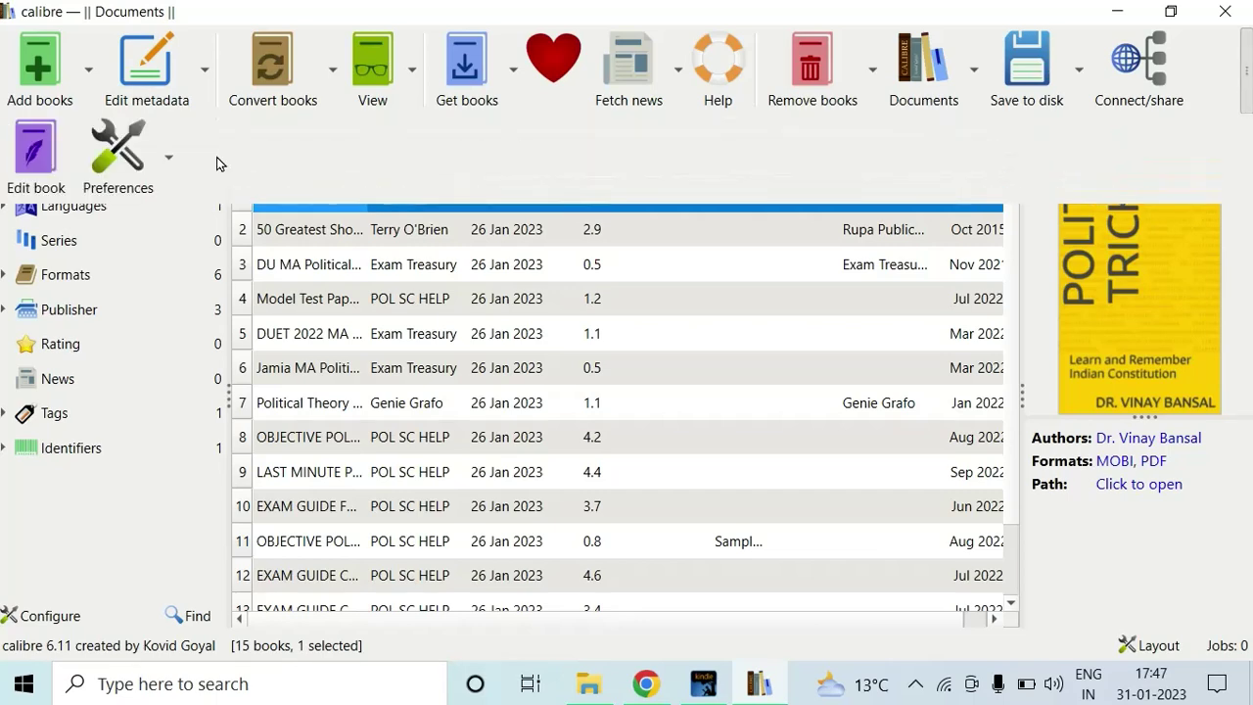
{"action": "left_click", "coordinate": [91, 172]}
{"action": "scroll", "coordinate": [260, 279], "scroll_direction": "down", "scroll_amount": 2}
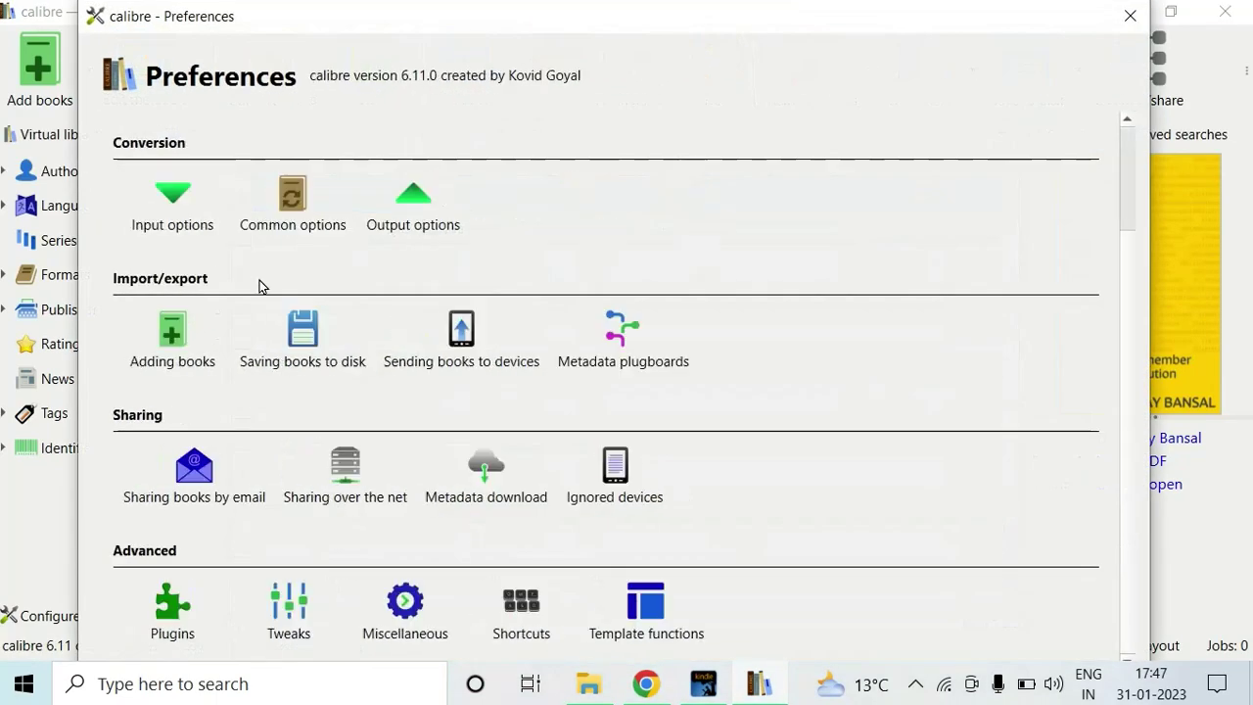
{"action": "scroll", "coordinate": [246, 252], "scroll_direction": "up", "scroll_amount": 2}
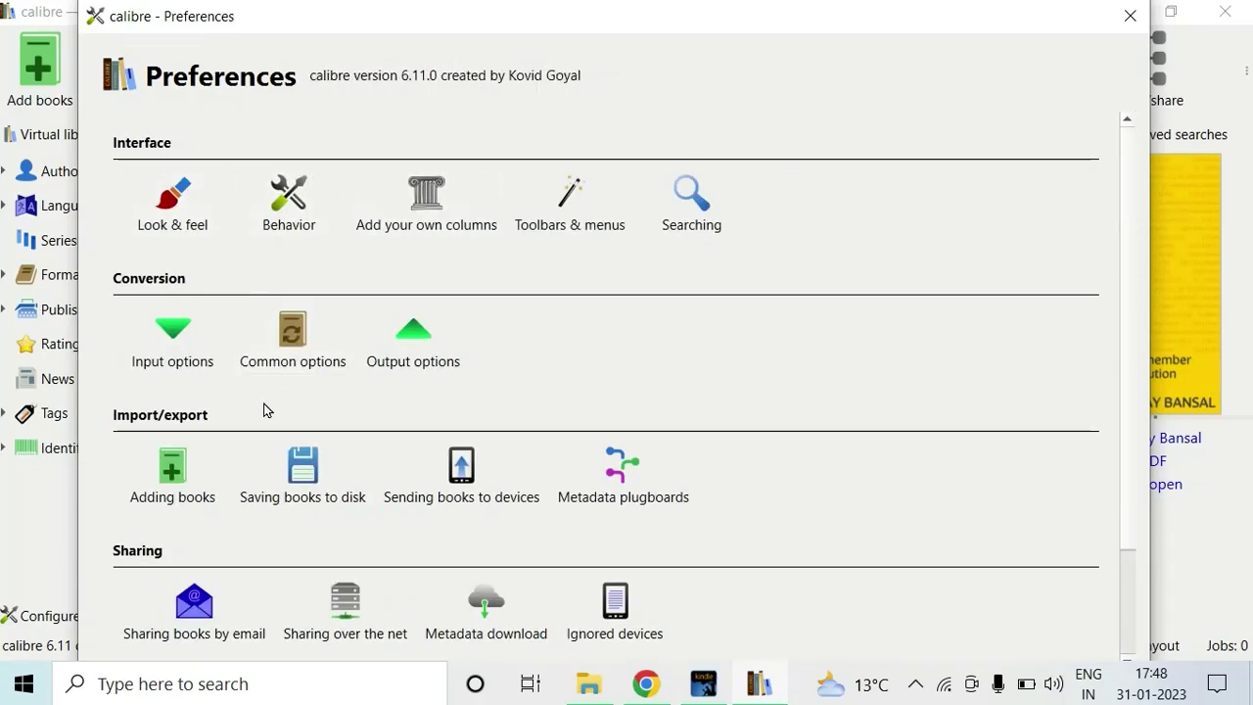
{"action": "scroll", "coordinate": [445, 415], "scroll_direction": "down", "scroll_amount": 2}
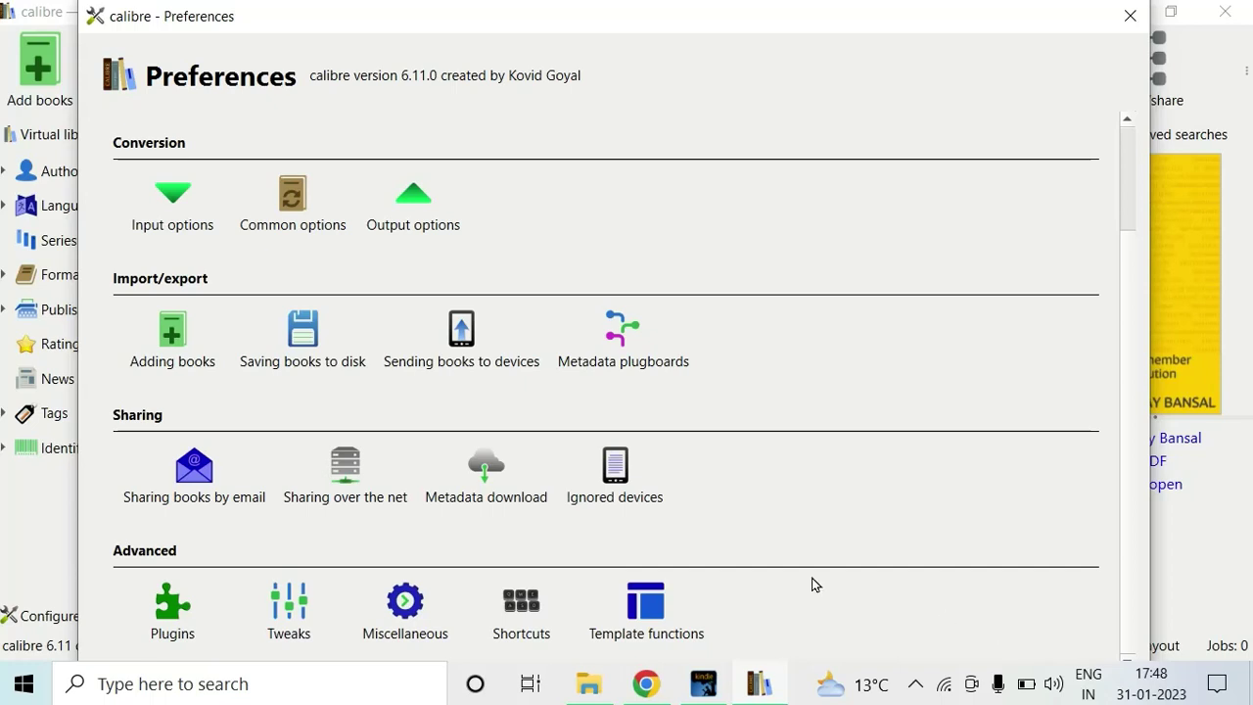
Load DeDRM_tools_7.2.1 (3).zip as a plugin, accept the security warning, and dismiss the invalid-plugin error
{"action": "left_click", "coordinate": [164, 636]}
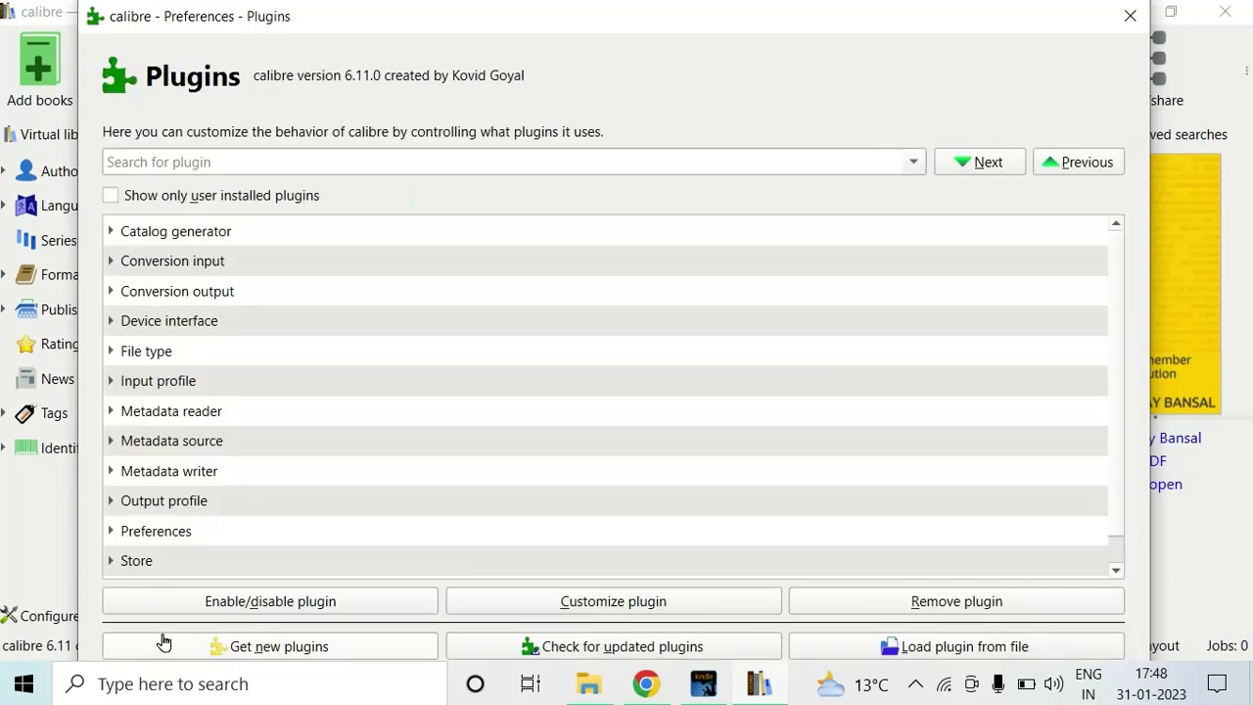
{"action": "scroll", "coordinate": [504, 493], "scroll_direction": "down", "scroll_amount": 1}
{"action": "scroll", "coordinate": [473, 489], "scroll_direction": "up", "scroll_amount": 1}
{"action": "left_click", "coordinate": [930, 648]}
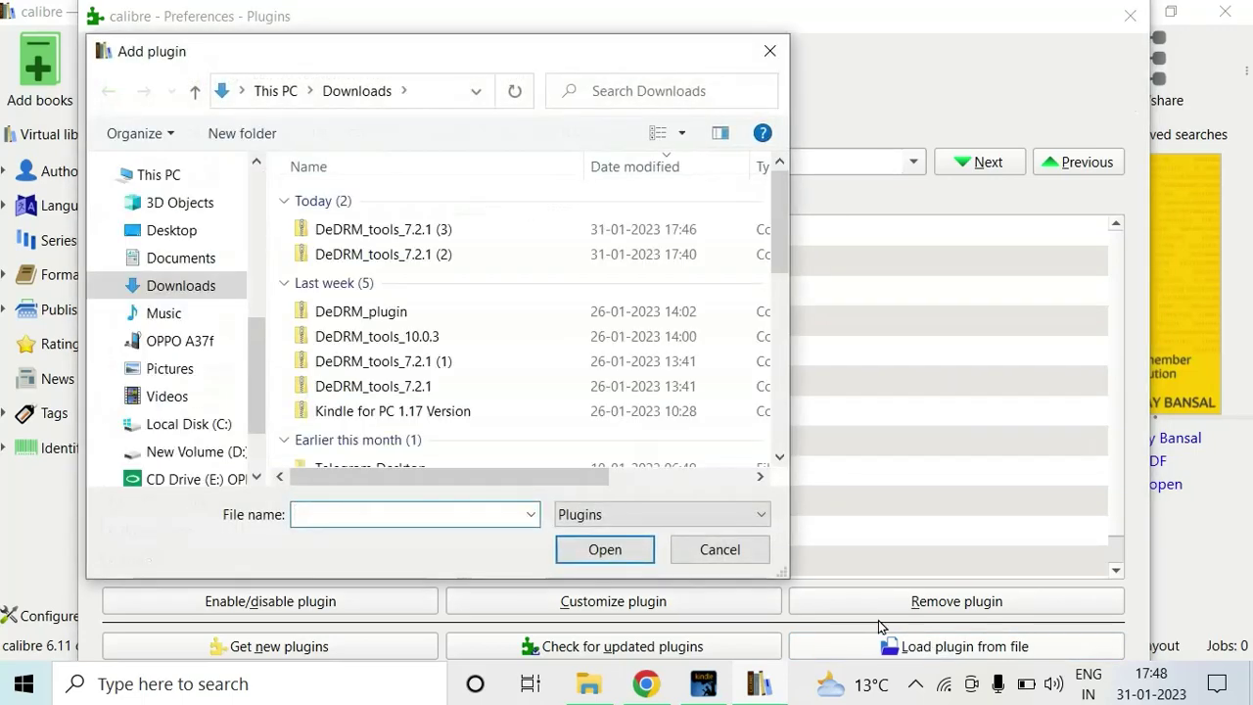
{"action": "left_click", "coordinate": [389, 228]}
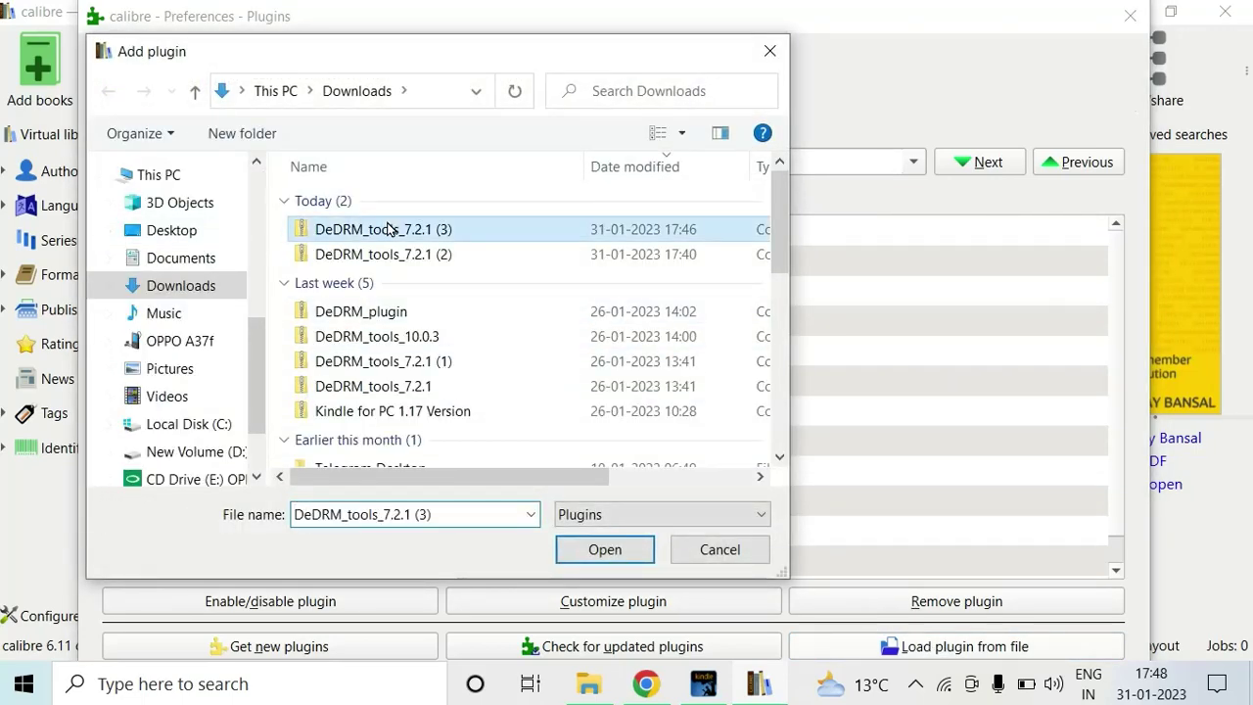
{"action": "left_click", "coordinate": [564, 550]}
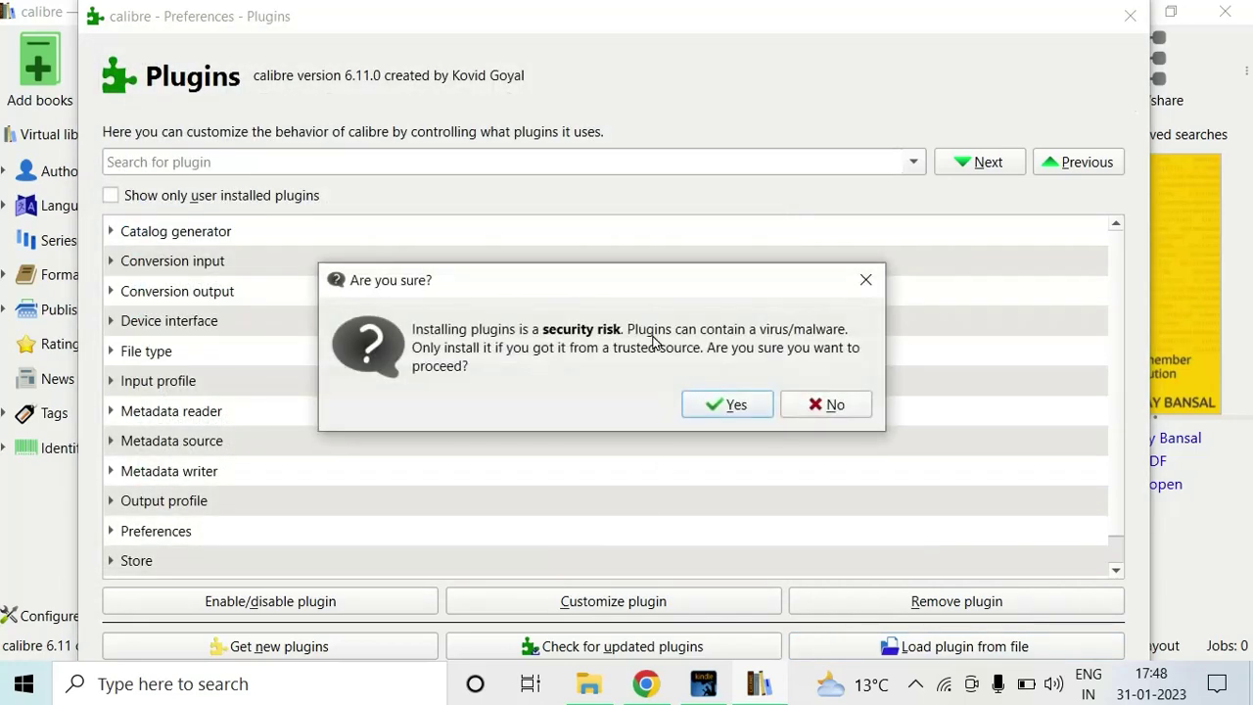
{"action": "left_click", "coordinate": [736, 405]}
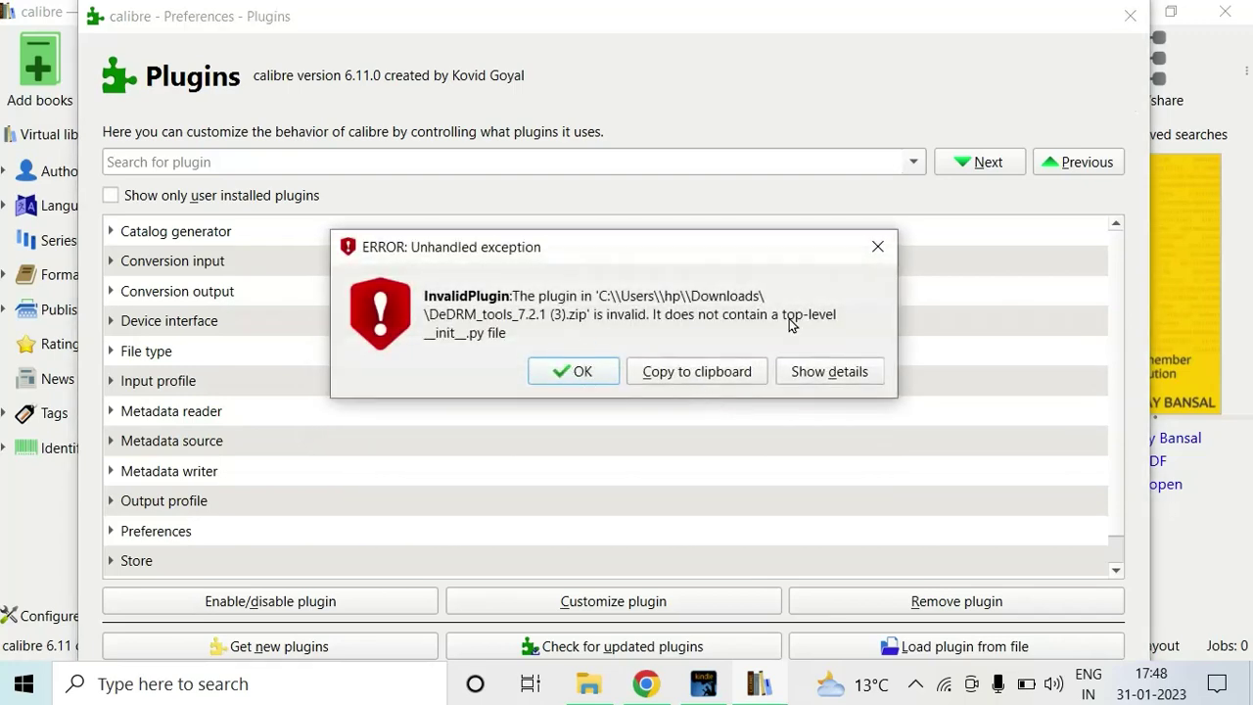
{"action": "left_click", "coordinate": [591, 379]}
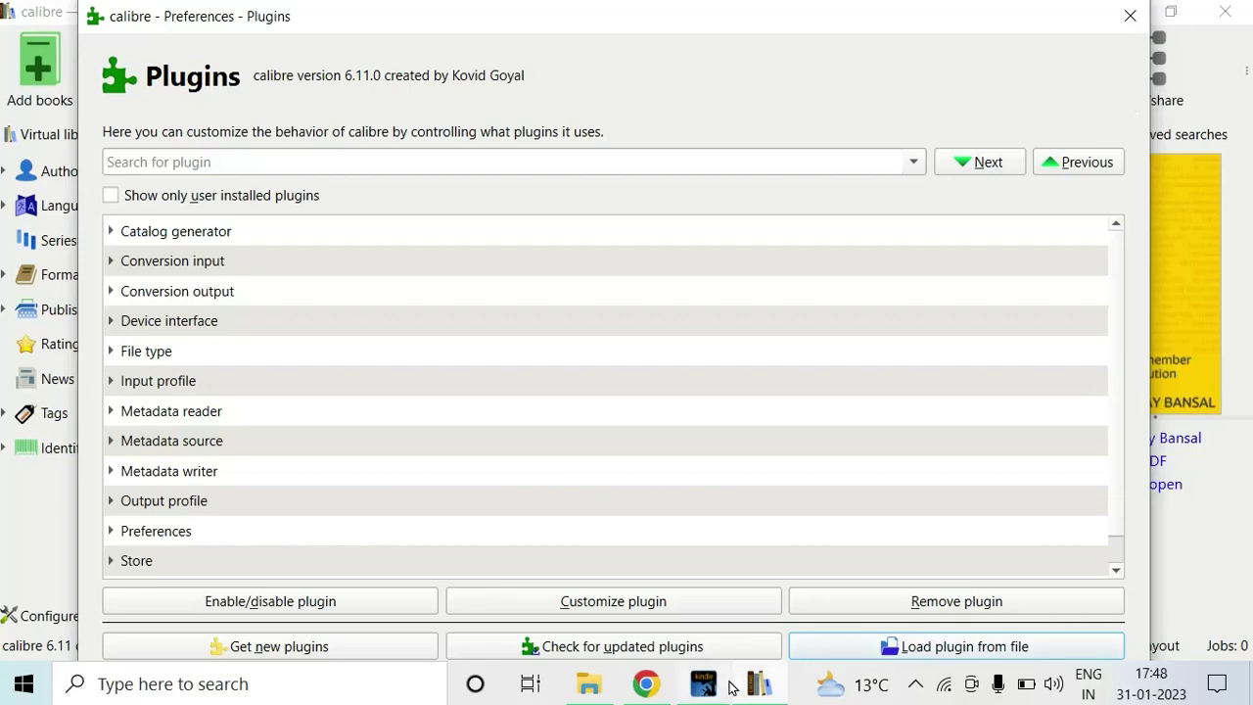
In File Explorer, look through the Downloads folder for the DeDRM_tools zip archives, then return to calibre
{"action": "left_click", "coordinate": [582, 690]}
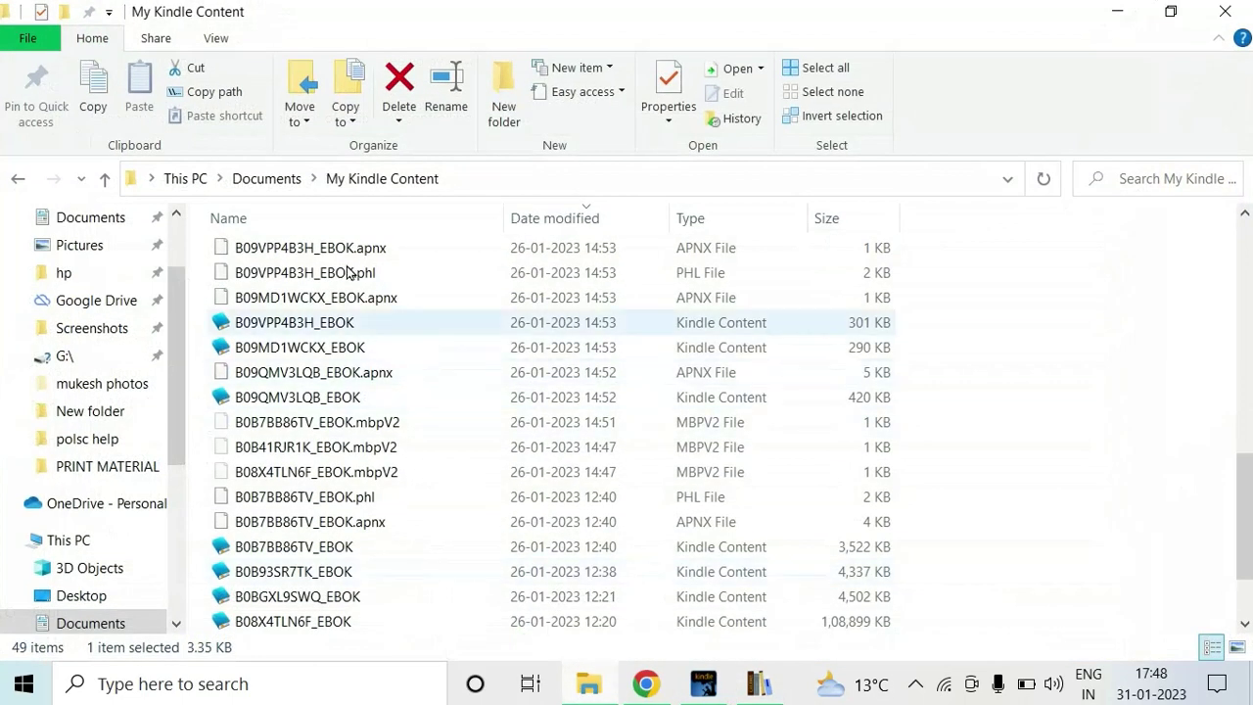
{"action": "left_click", "coordinate": [93, 215]}
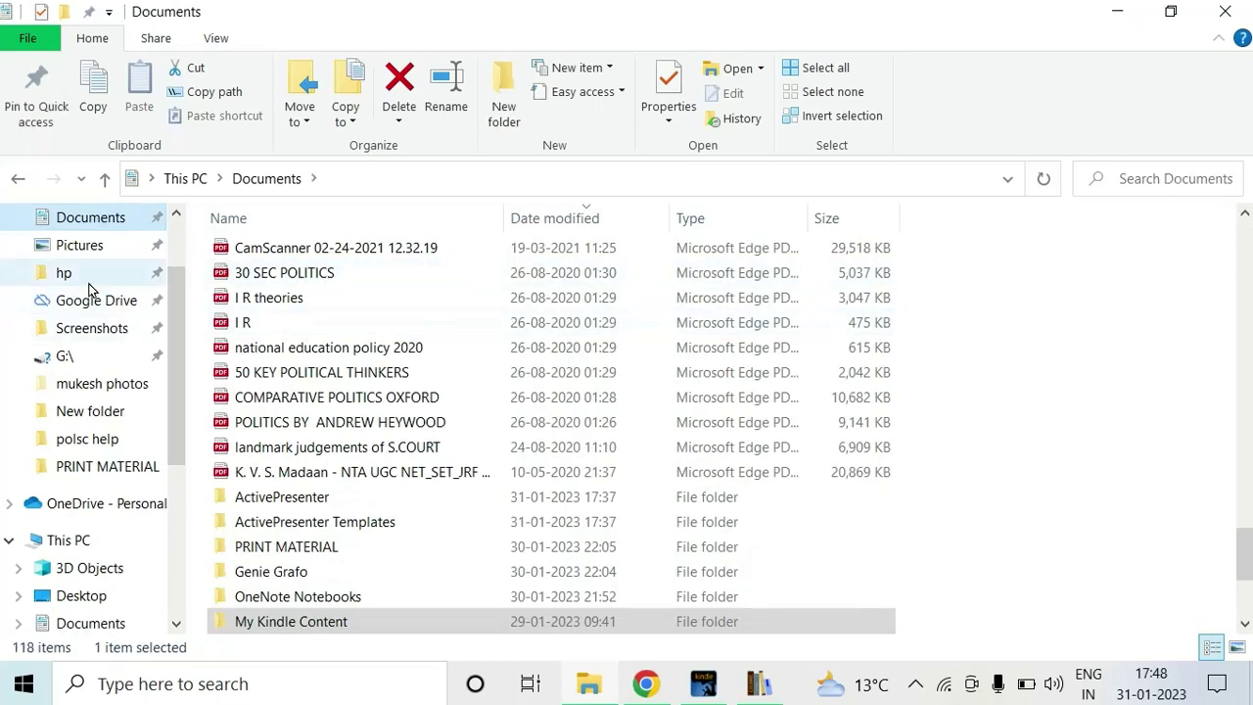
{"action": "scroll", "coordinate": [87, 278], "scroll_direction": "up", "scroll_amount": 1}
{"action": "left_click", "coordinate": [88, 244]}
{"action": "scroll", "coordinate": [369, 308], "scroll_direction": "down", "scroll_amount": 2}
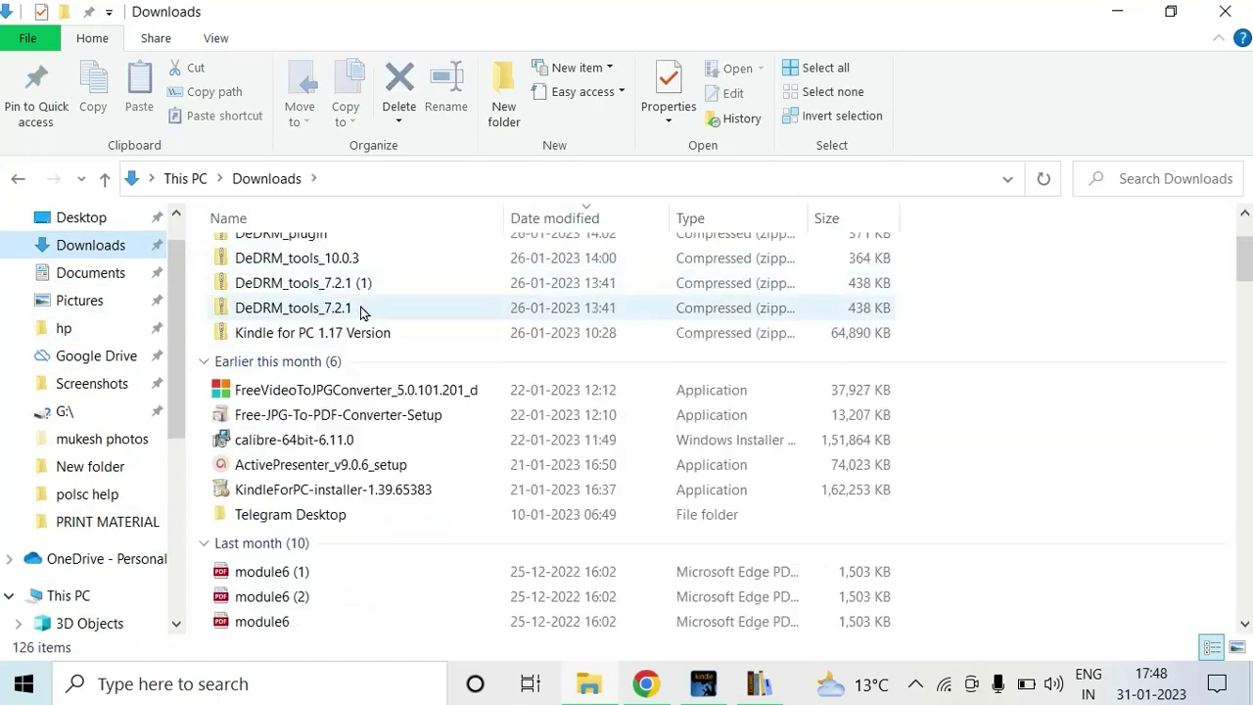
{"action": "scroll", "coordinate": [259, 323], "scroll_direction": "down", "scroll_amount": 3}
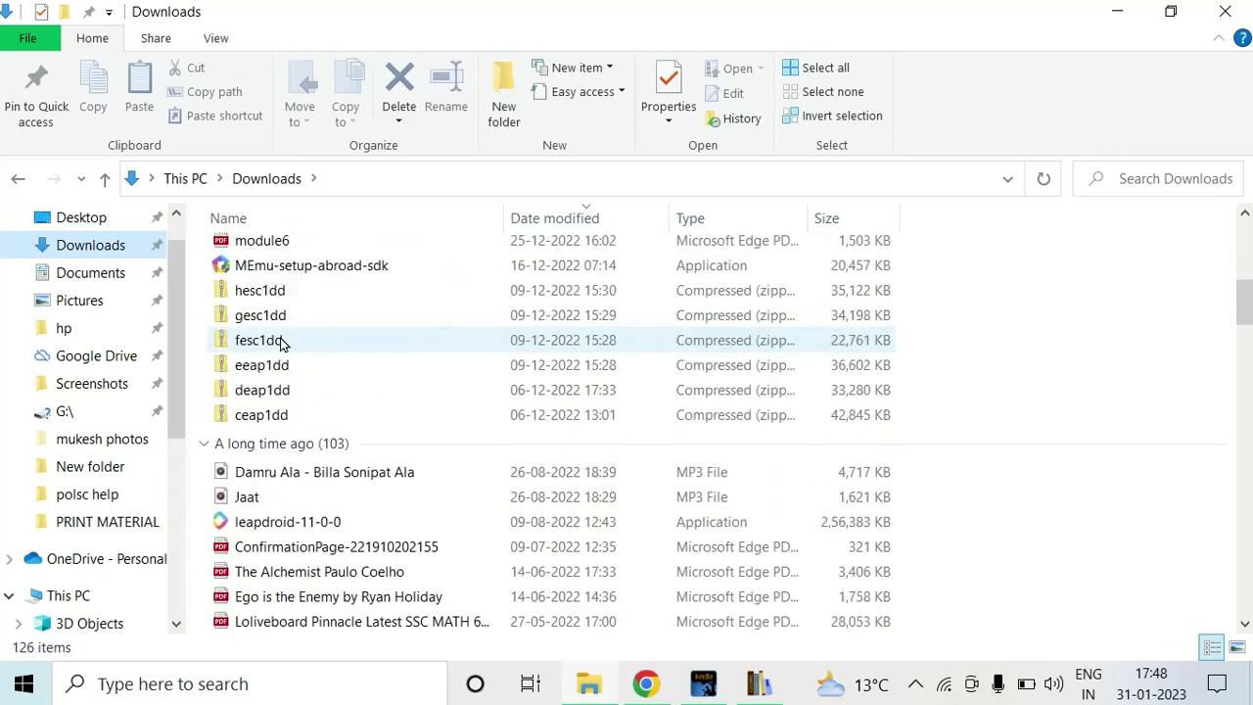
{"action": "scroll", "coordinate": [281, 343], "scroll_direction": "up", "scroll_amount": 5}
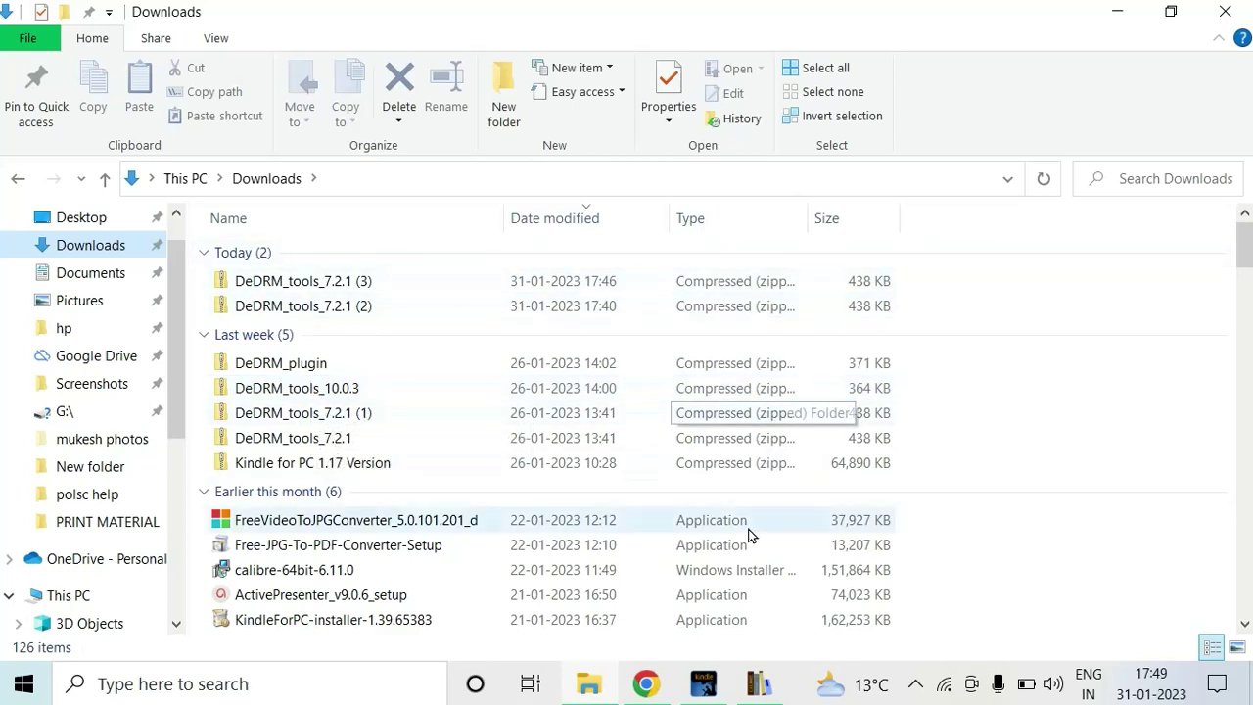
{"action": "left_click", "coordinate": [759, 683]}
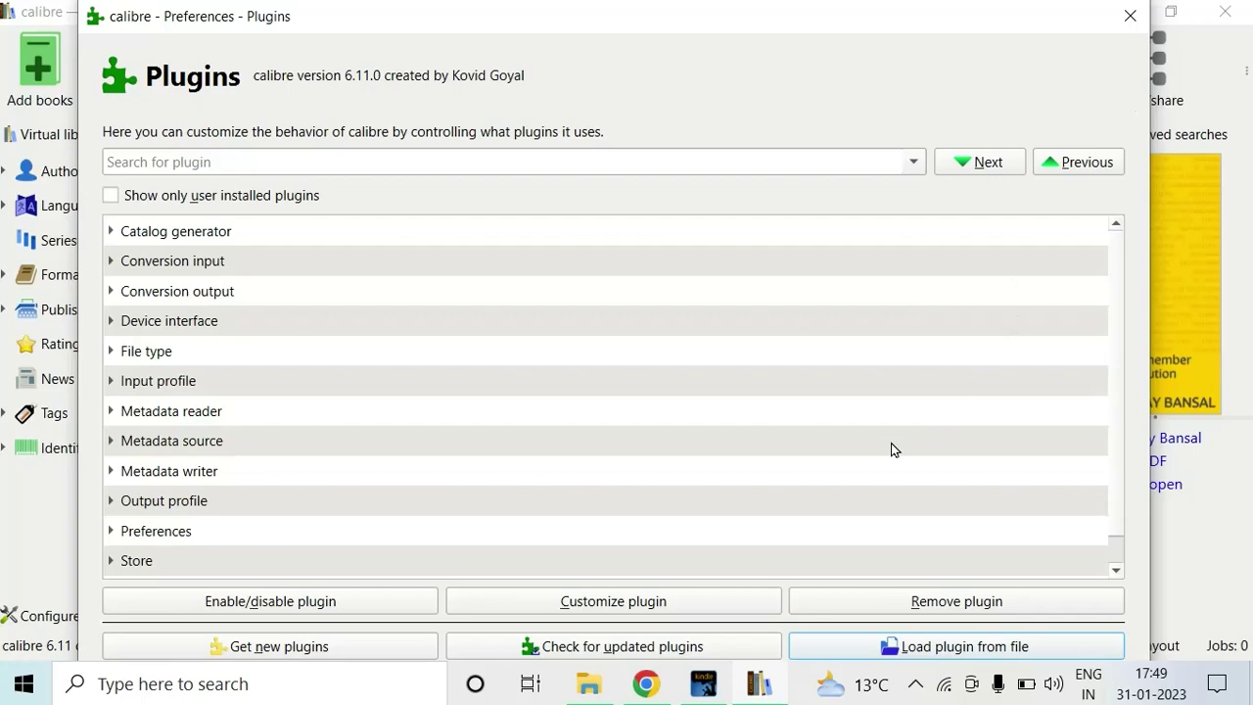
Close Preferences and add B0B7BB86TV_EBOK from My Kindle Content, accepting the duplicate warning
{"action": "left_click", "coordinate": [1122, 21]}
{"action": "left_click", "coordinate": [1123, 20]}
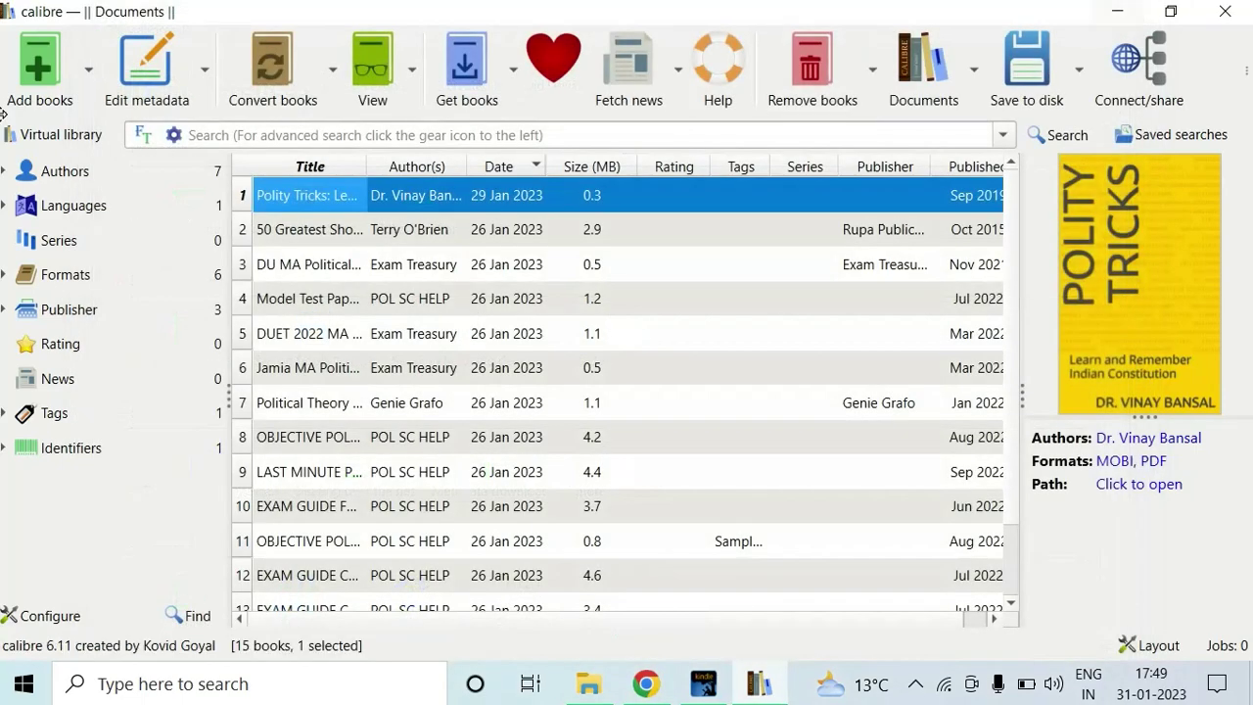
{"action": "left_click", "coordinate": [44, 66]}
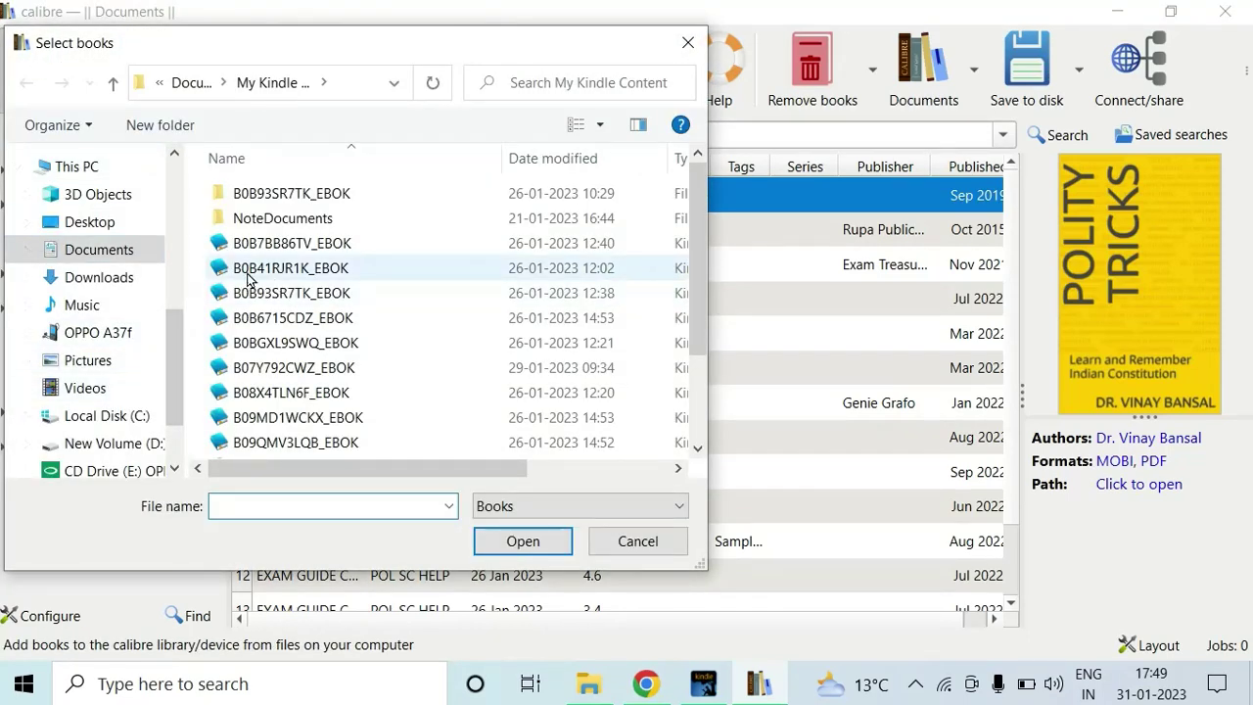
{"action": "scroll", "coordinate": [247, 279], "scroll_direction": "down", "scroll_amount": 2}
{"action": "scroll", "coordinate": [252, 245], "scroll_direction": "up", "scroll_amount": 2}
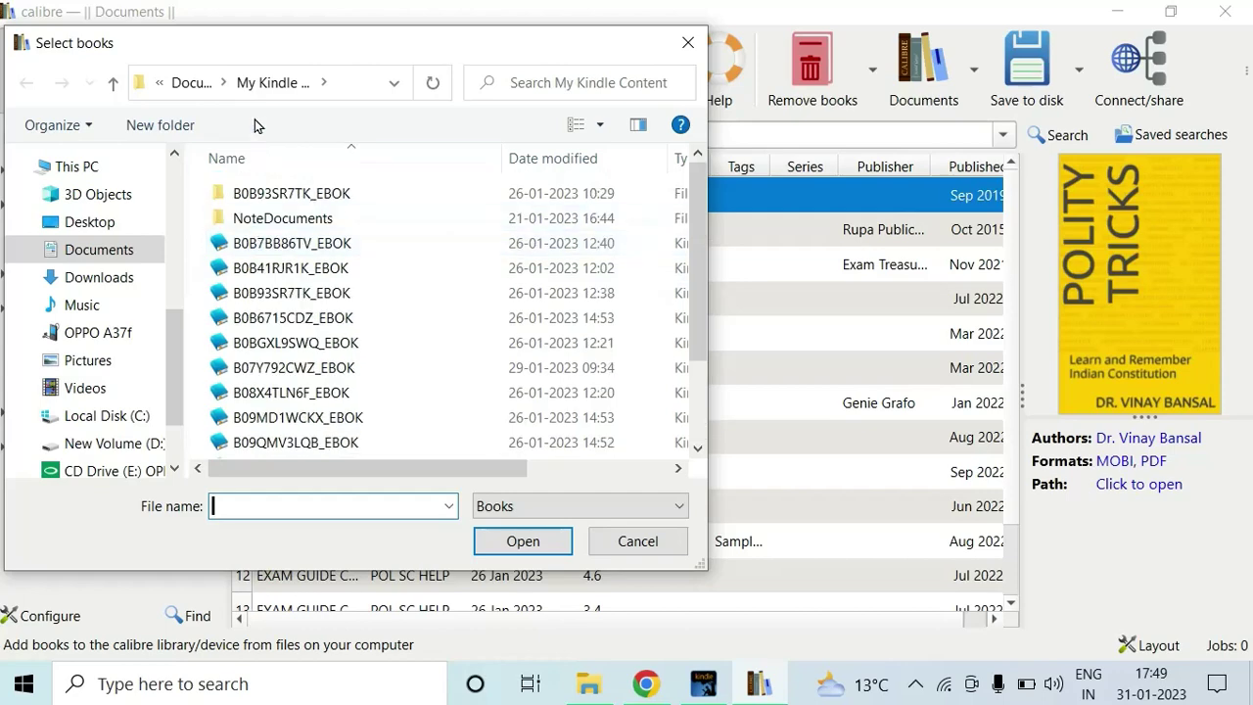
{"action": "left_click", "coordinate": [282, 247]}
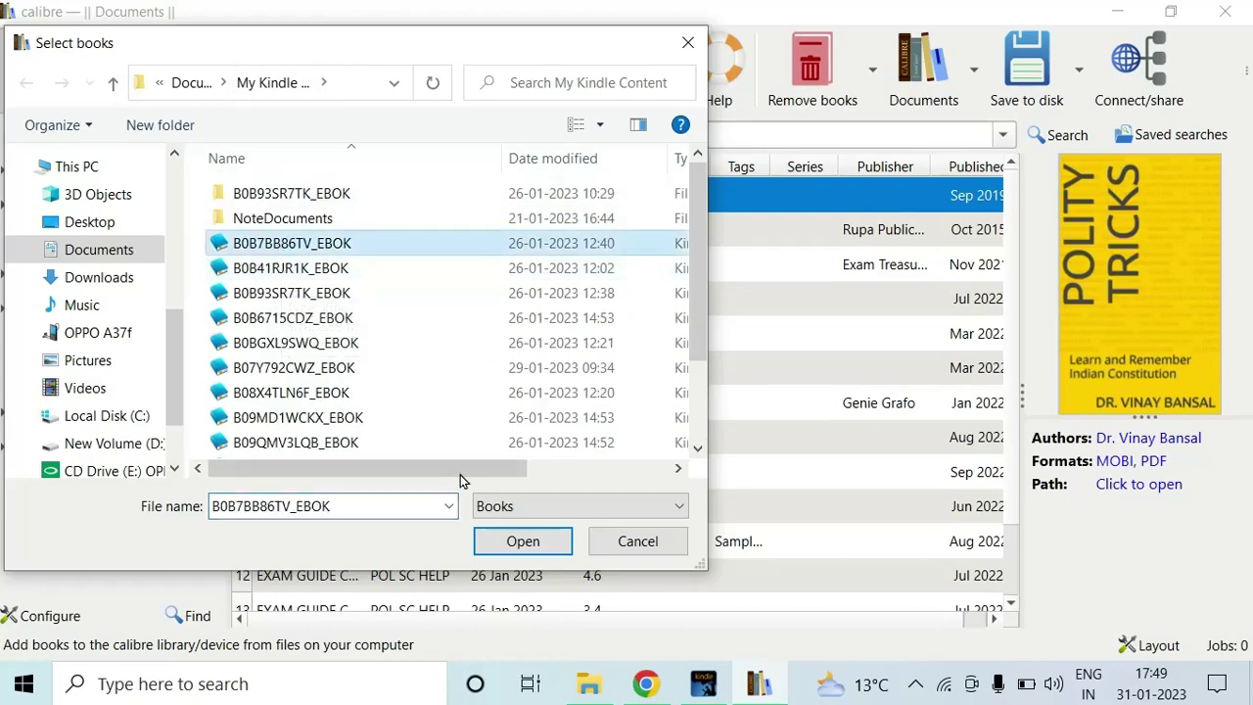
{"action": "left_click", "coordinate": [510, 553]}
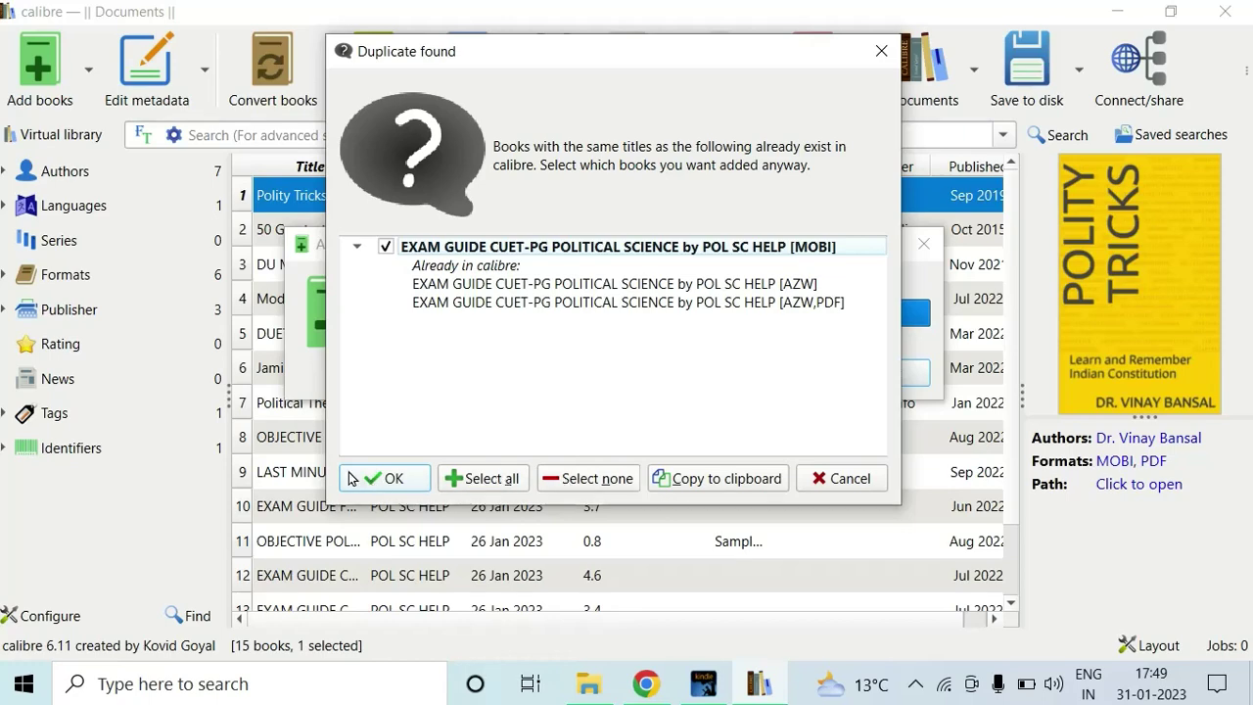
{"action": "left_click", "coordinate": [383, 478]}
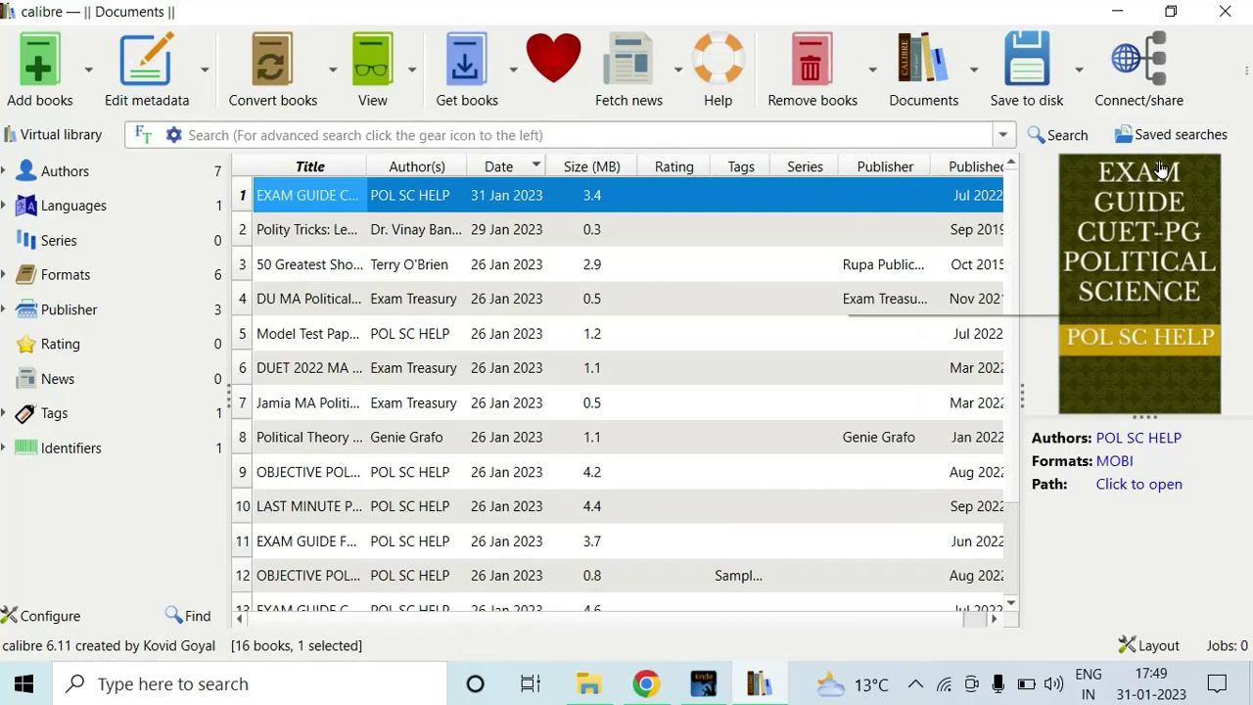
{"action": "left_click", "coordinate": [266, 59]}
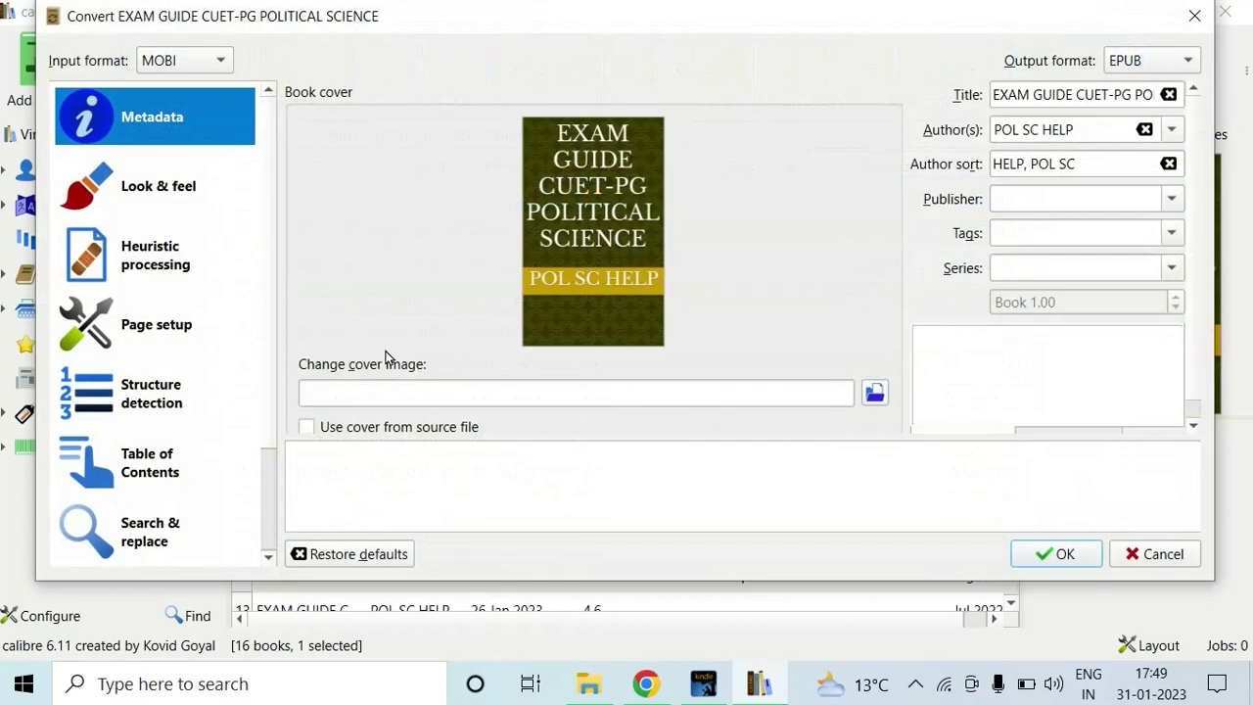
{"action": "left_click", "coordinate": [1151, 59]}
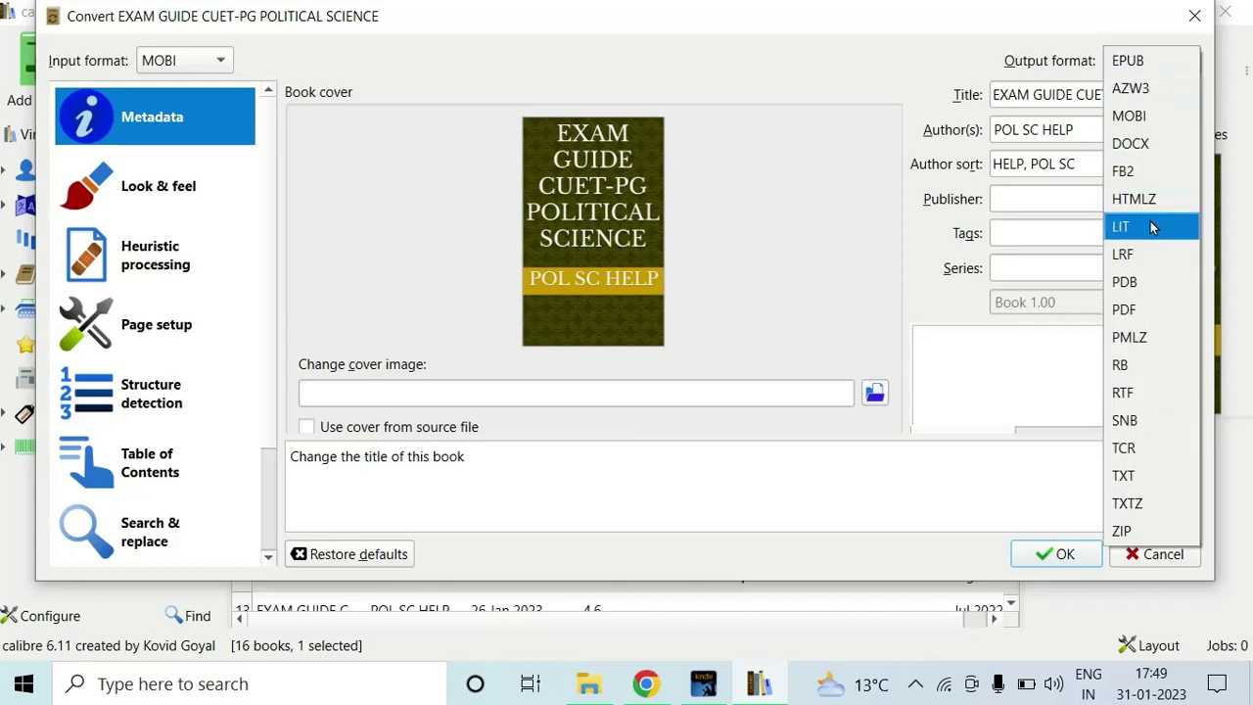
{"action": "left_click", "coordinate": [1083, 300]}
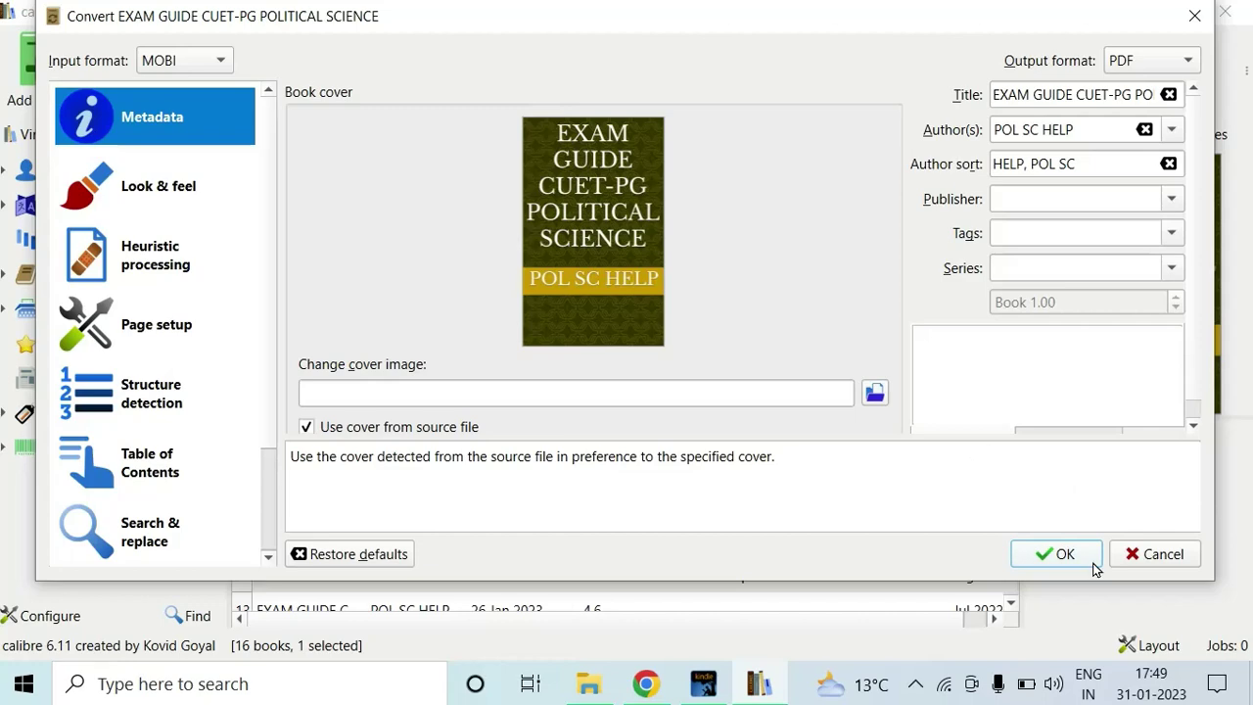
{"action": "left_click", "coordinate": [1131, 555]}
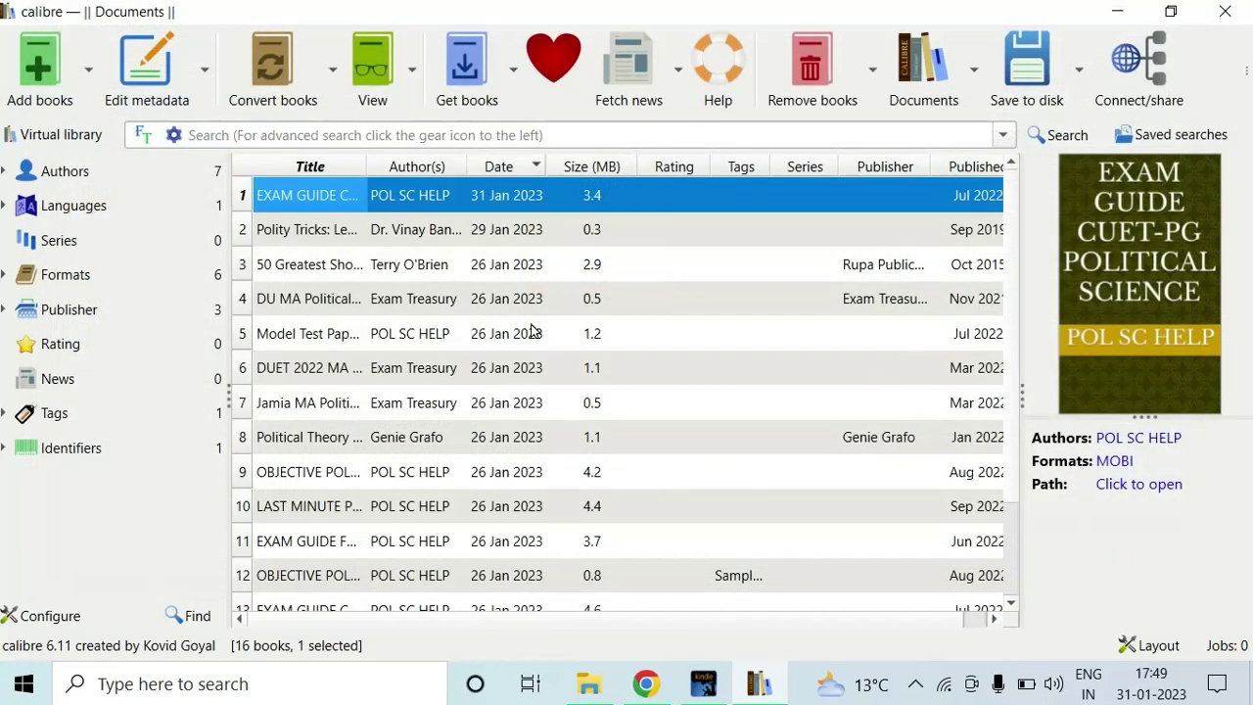
{"action": "scroll", "coordinate": [531, 330], "scroll_direction": "down", "scroll_amount": 2}
{"action": "scroll", "coordinate": [531, 331], "scroll_direction": "up", "scroll_amount": 2}
Check the Polity Tricks and DU MA books, then open the row 11 exam guide's storage folder
{"action": "left_click", "coordinate": [409, 241]}
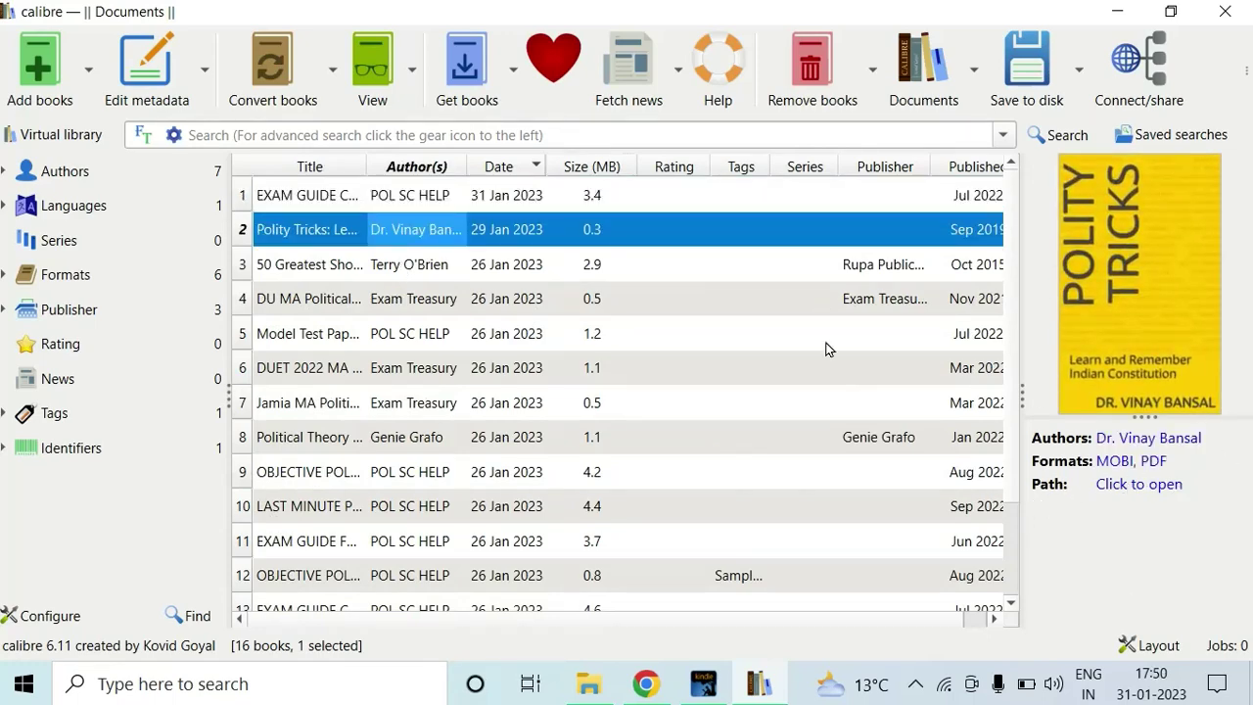
{"action": "left_click", "coordinate": [594, 304]}
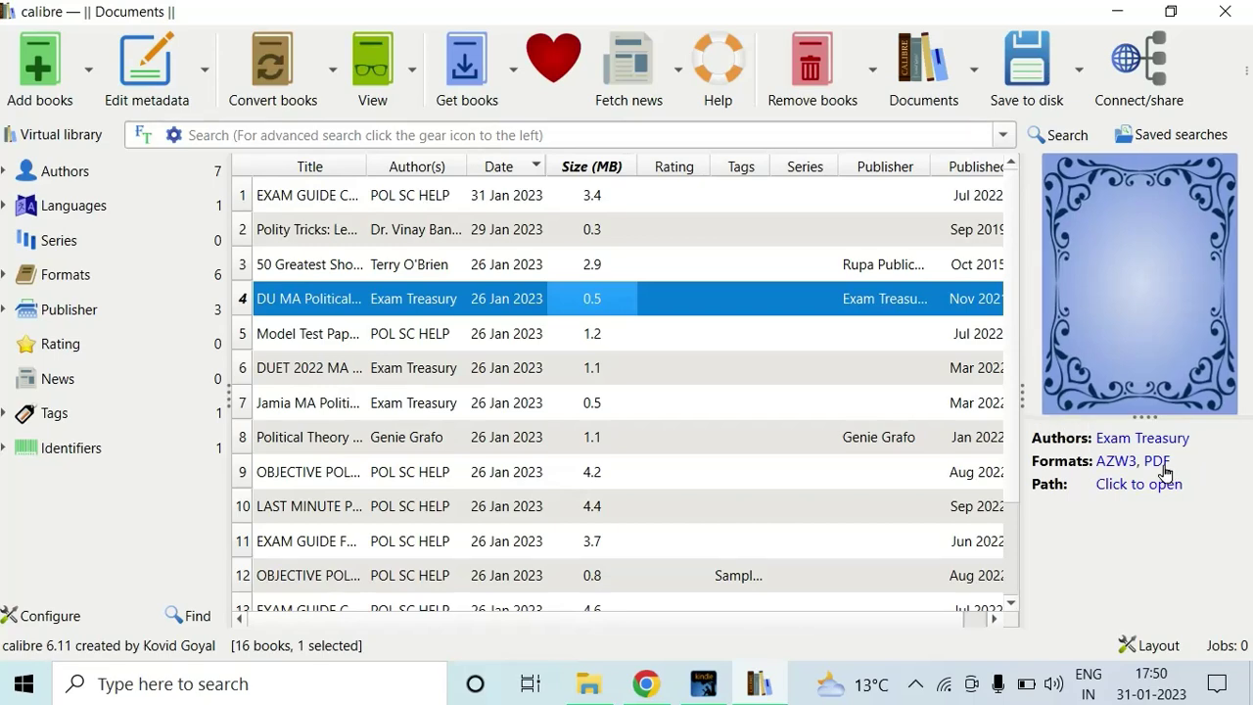
{"action": "scroll", "coordinate": [538, 440], "scroll_direction": "down", "scroll_amount": 1}
{"action": "left_click", "coordinate": [513, 434]}
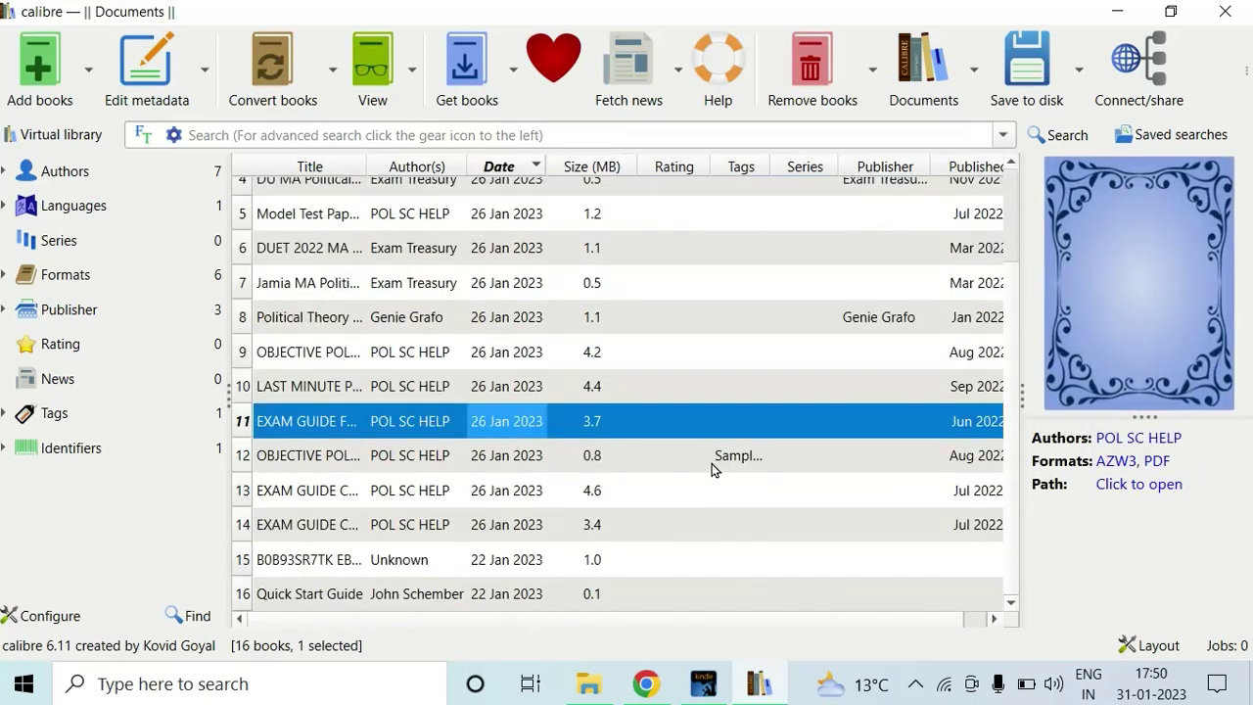
{"action": "left_click", "coordinate": [1162, 489]}
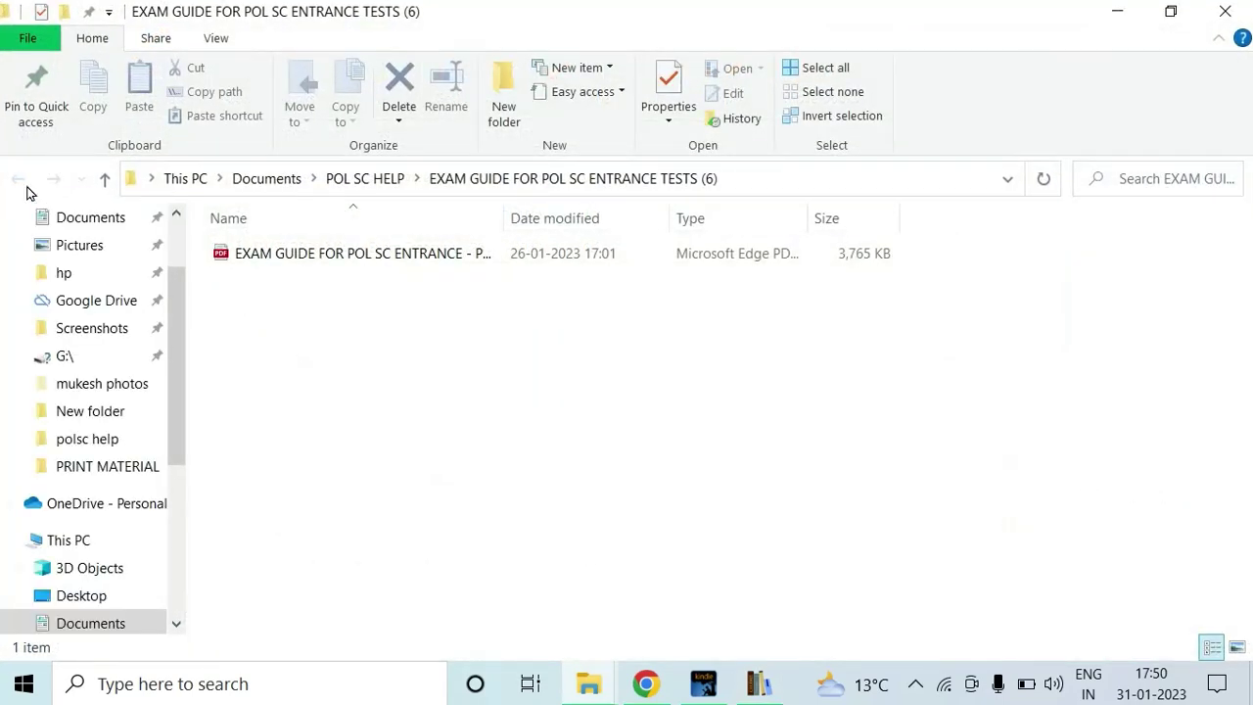
View the 216-page exam guide PDF in Edge, then close it
{"action": "left_click", "coordinate": [250, 257]}
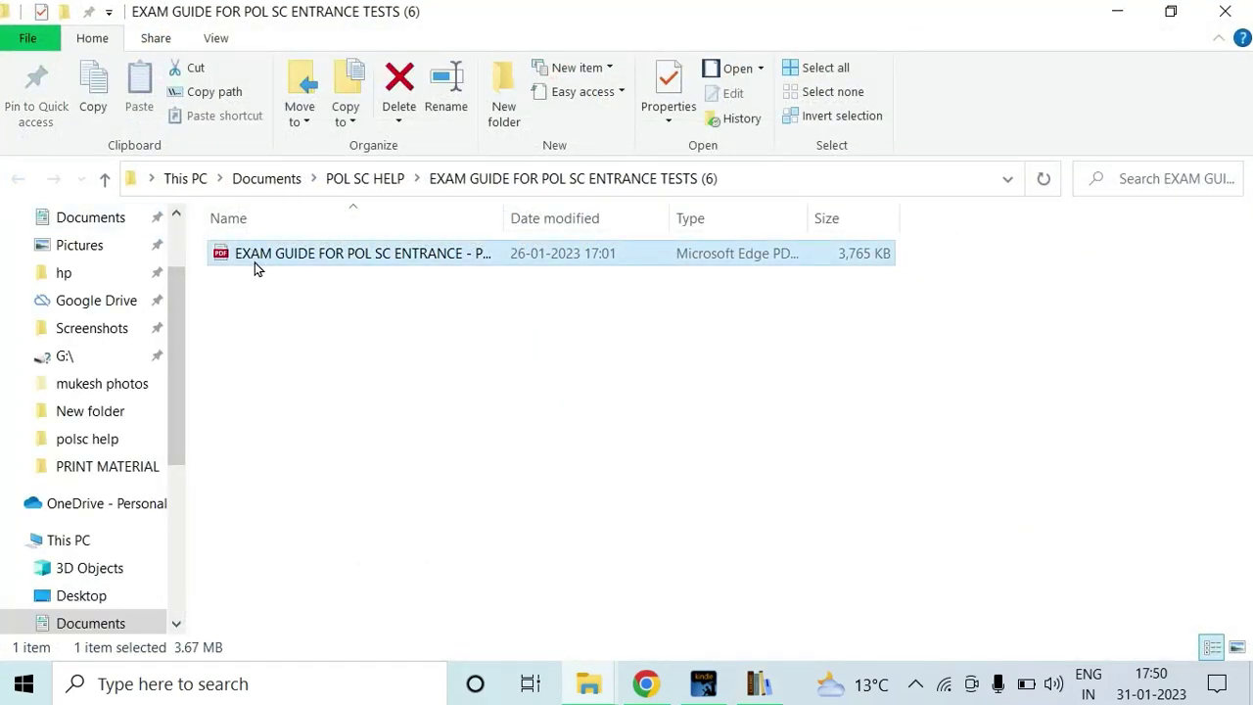
{"action": "double_click", "coordinate": [255, 262]}
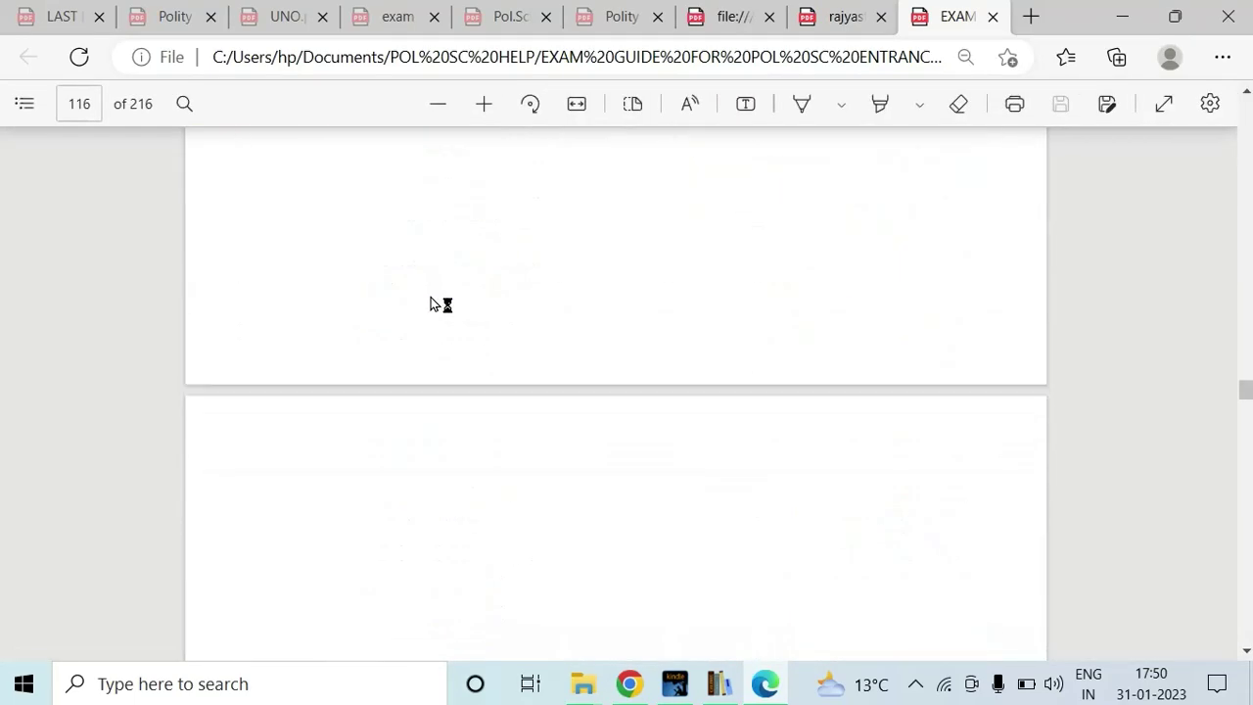
{"action": "left_click", "coordinate": [1229, 16]}
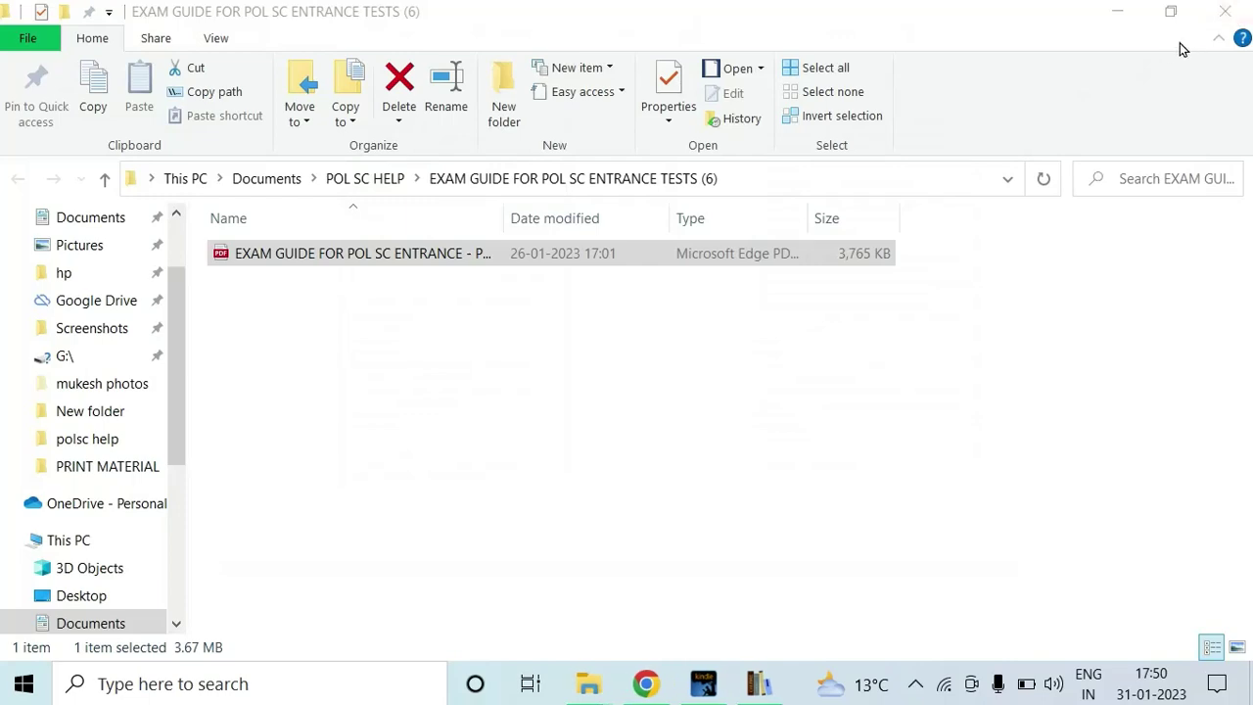
Close the book's folder window and calibre, and minimize Downloads to show the desktop
{"action": "left_click", "coordinate": [1209, 19]}
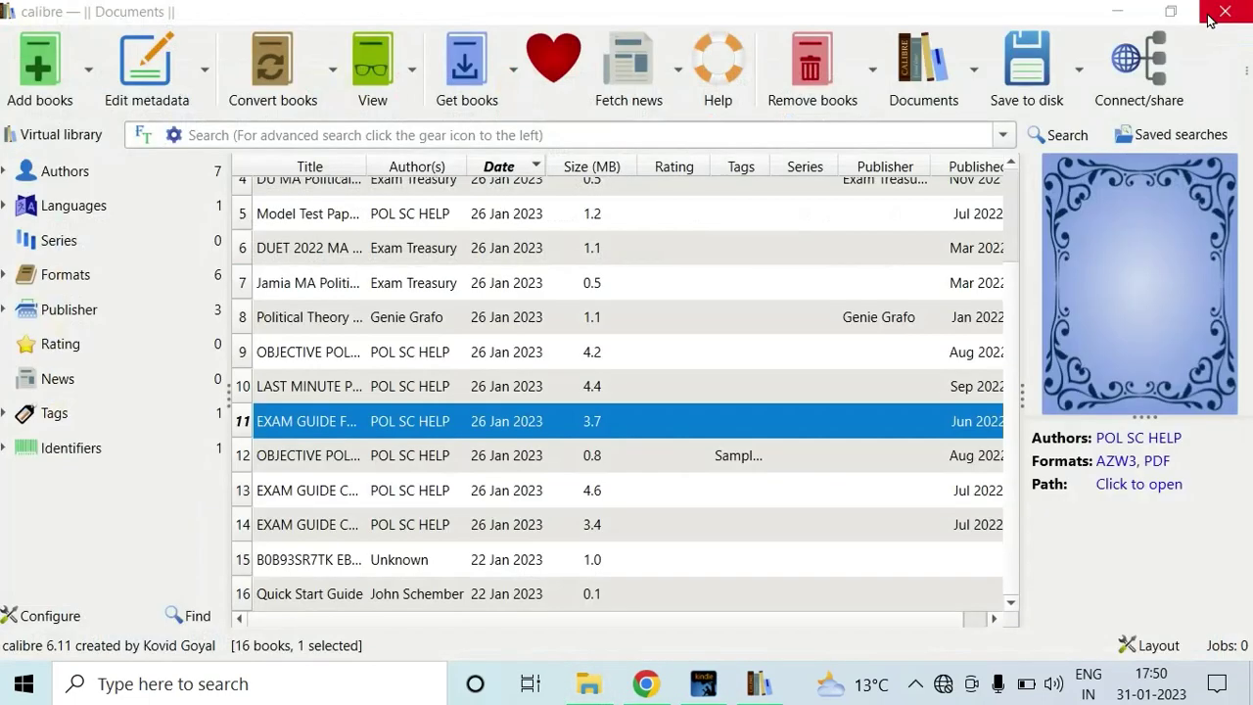
{"action": "left_click", "coordinate": [1210, 20]}
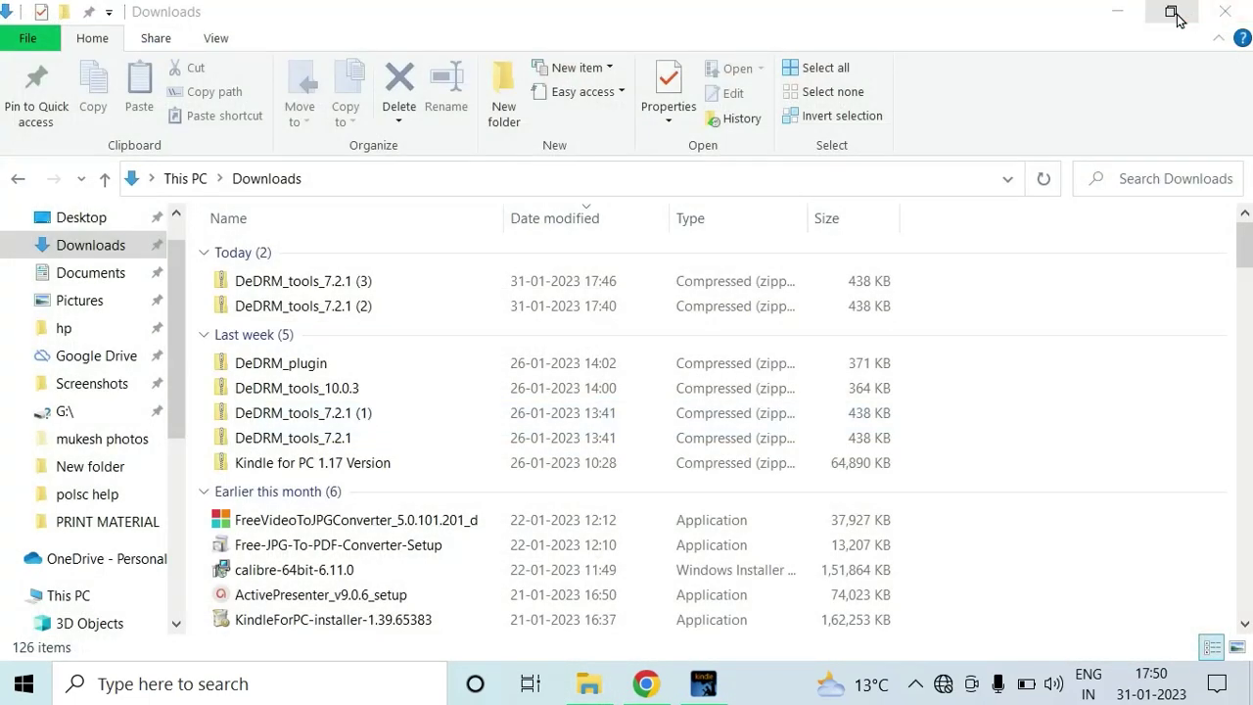
{"action": "left_click", "coordinate": [1116, 14]}
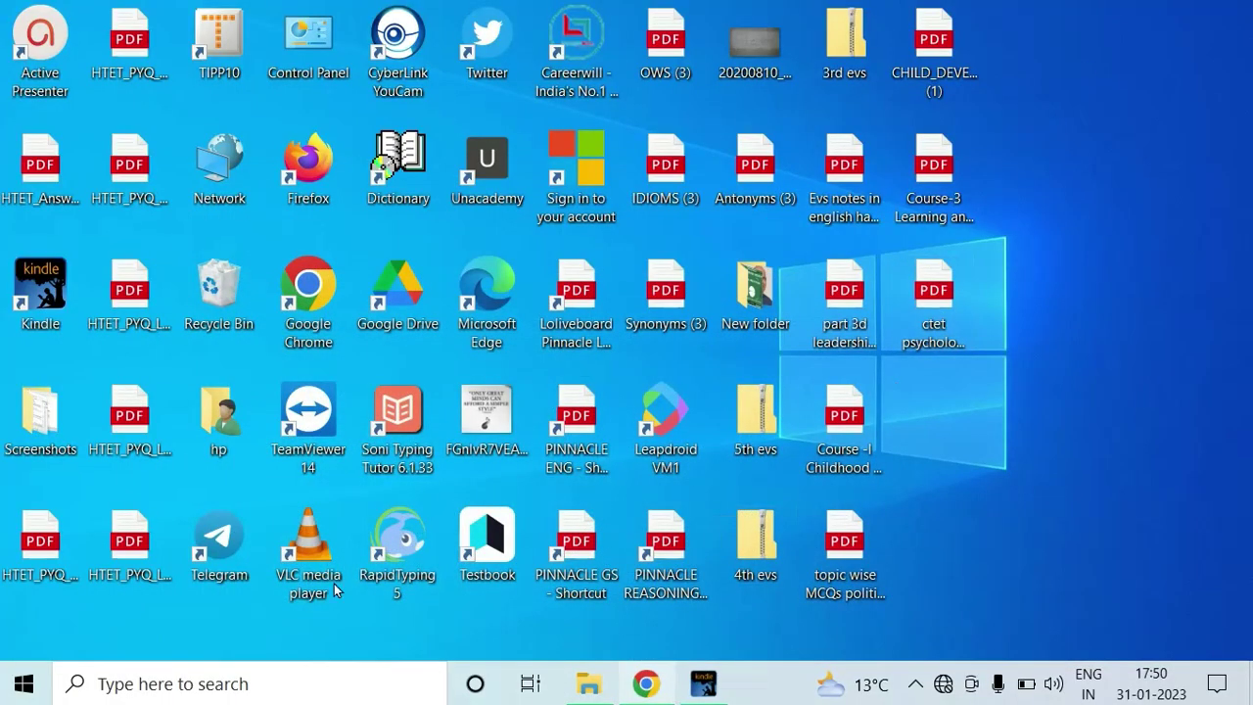
{"action": "left_click", "coordinate": [235, 667]}
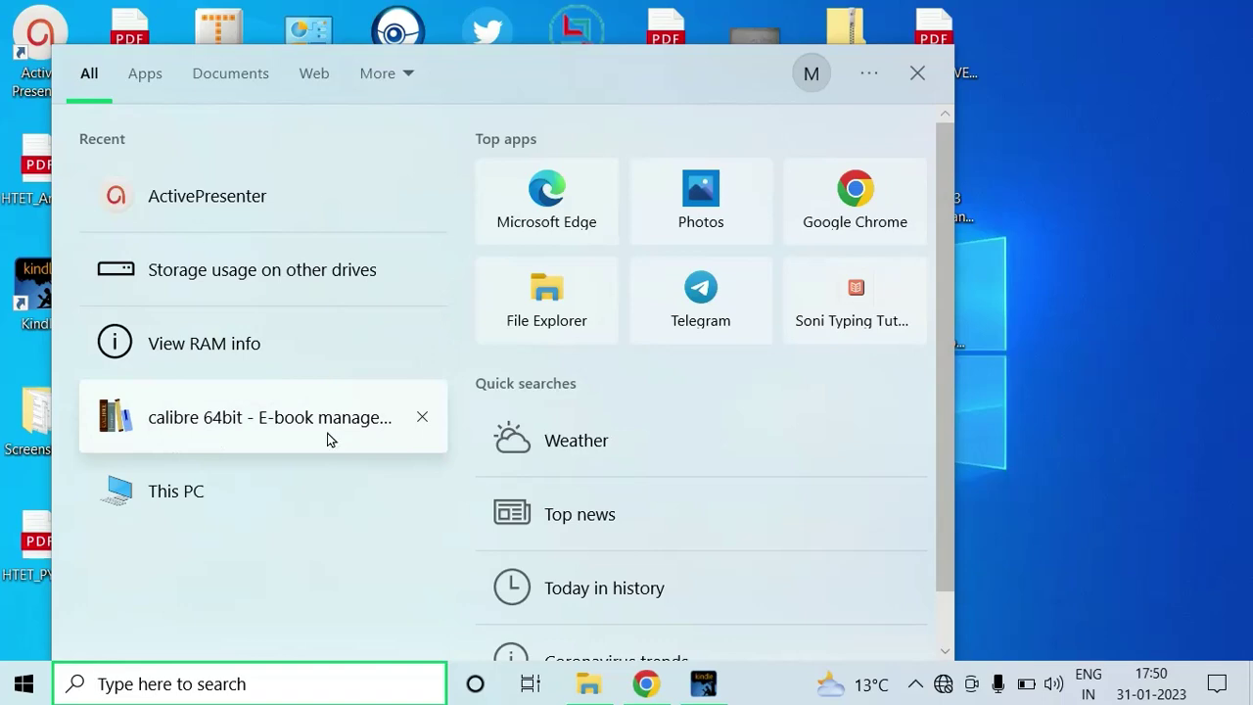
{"action": "left_click", "coordinate": [833, 182]}
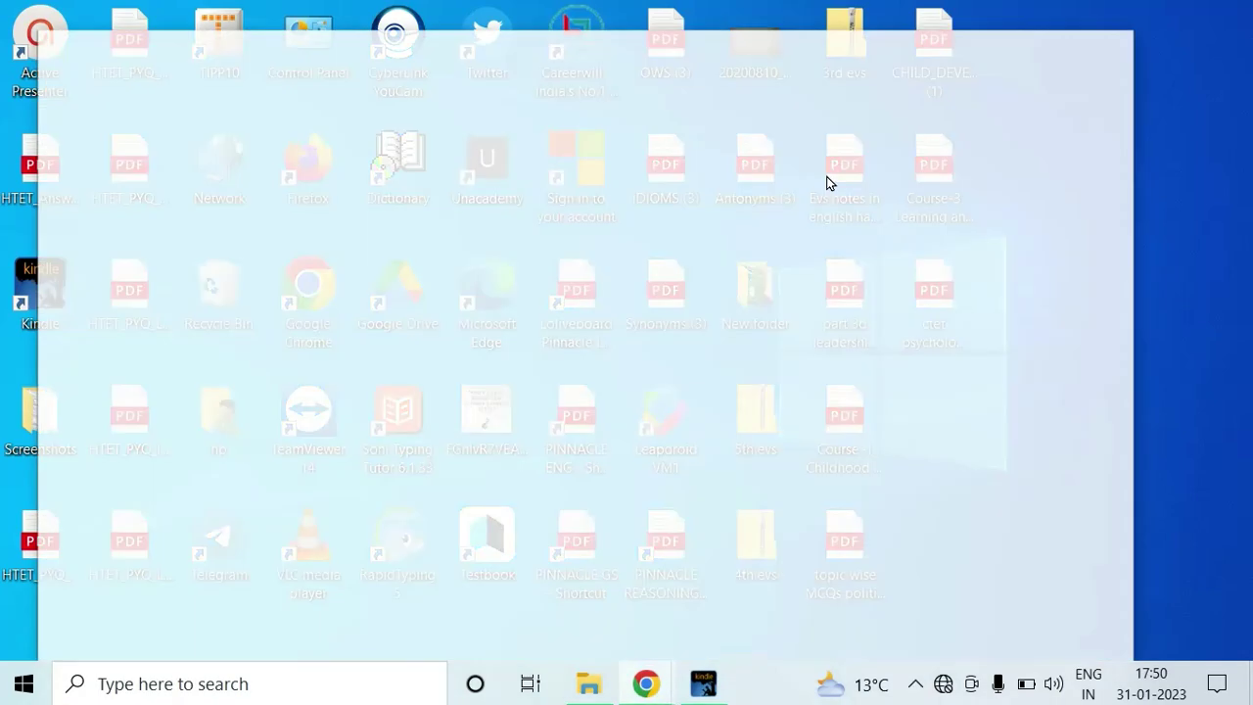
{"action": "left_click", "coordinate": [464, 480]}
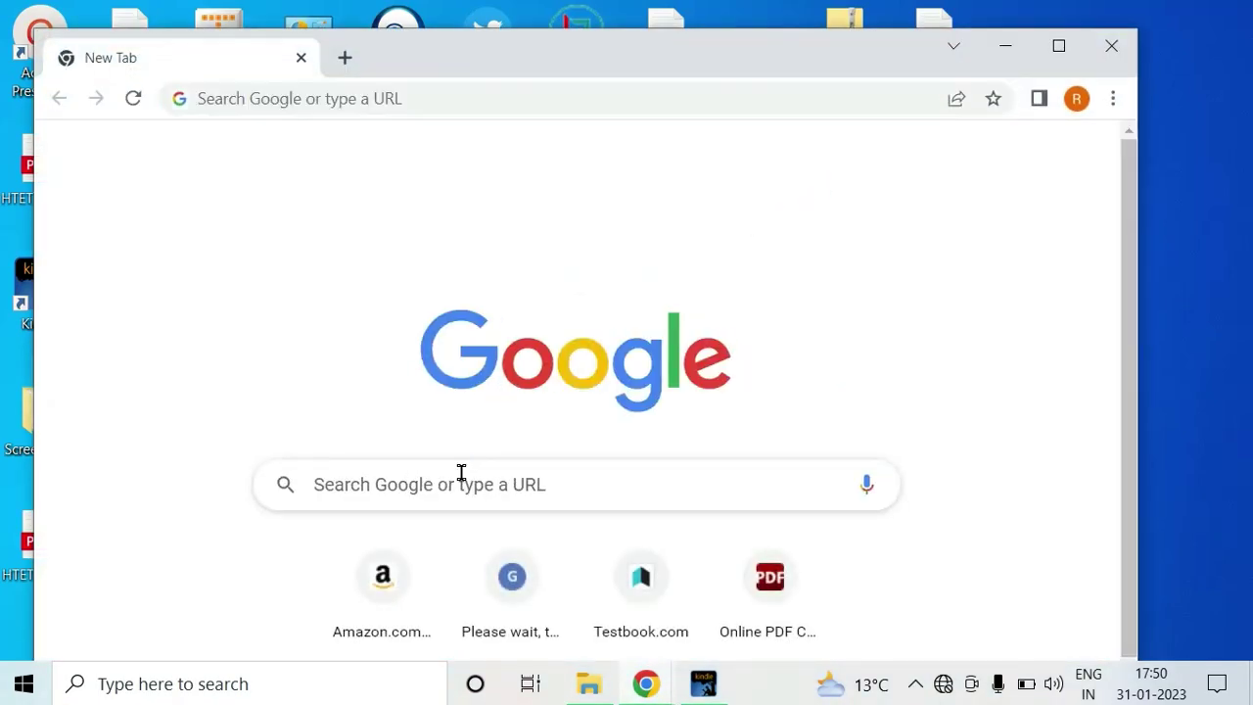
{"action": "left_click", "coordinate": [504, 541]}
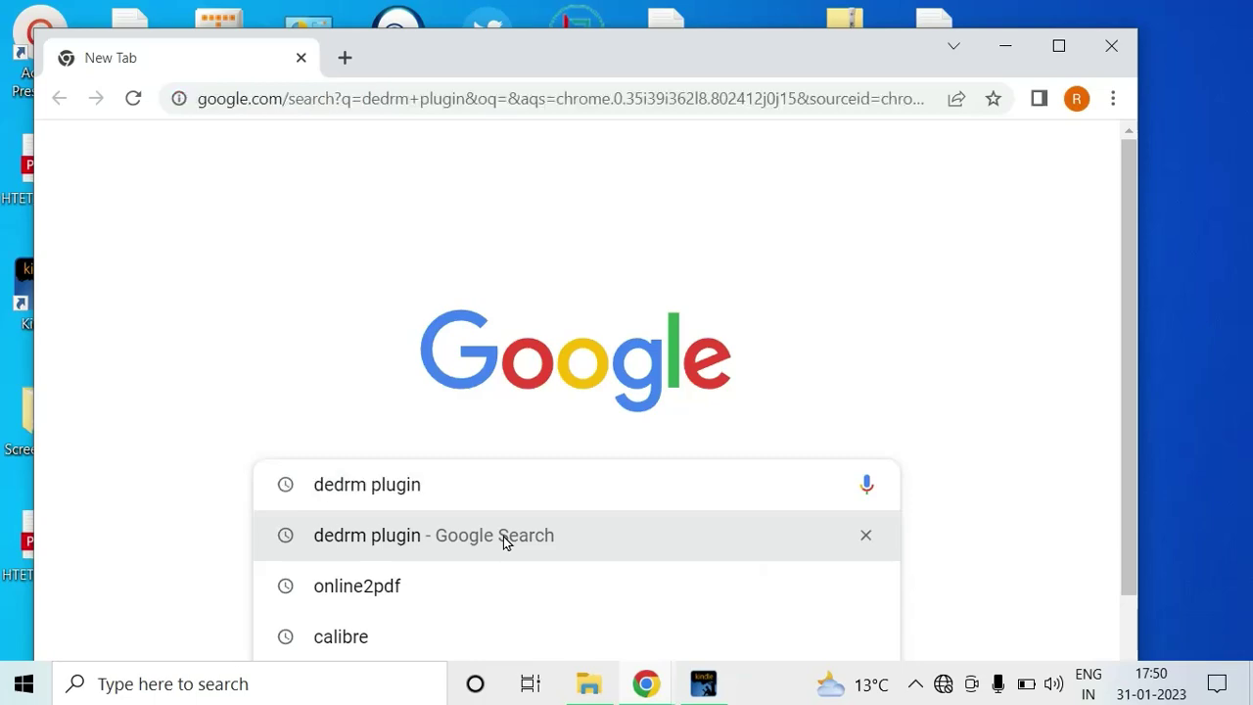